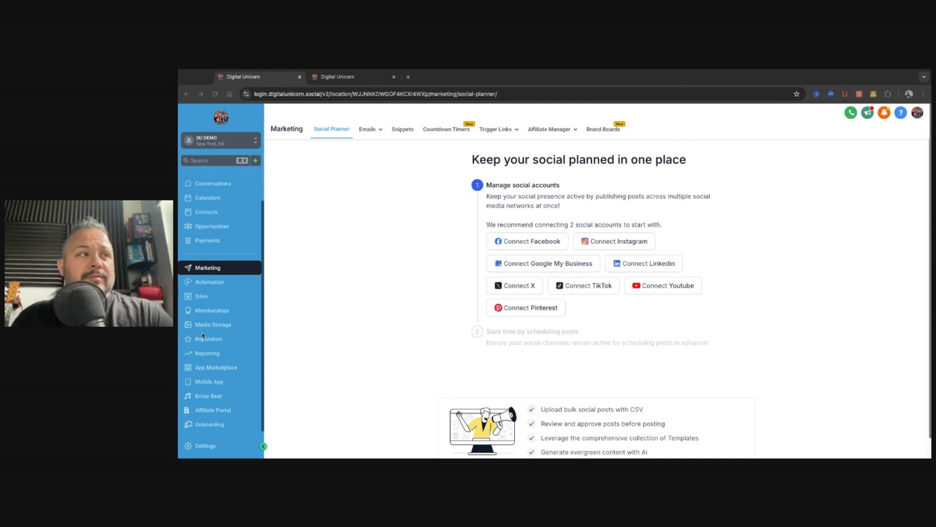
# Open the phone number settings and start adding a new phone number.
pyautogui.scroll(-1, 215, 273)
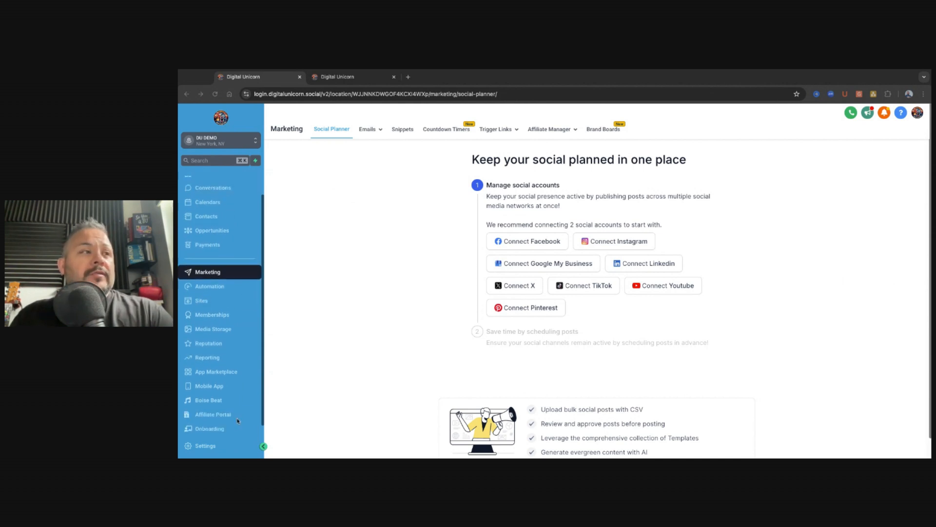
pyautogui.click(201, 446)
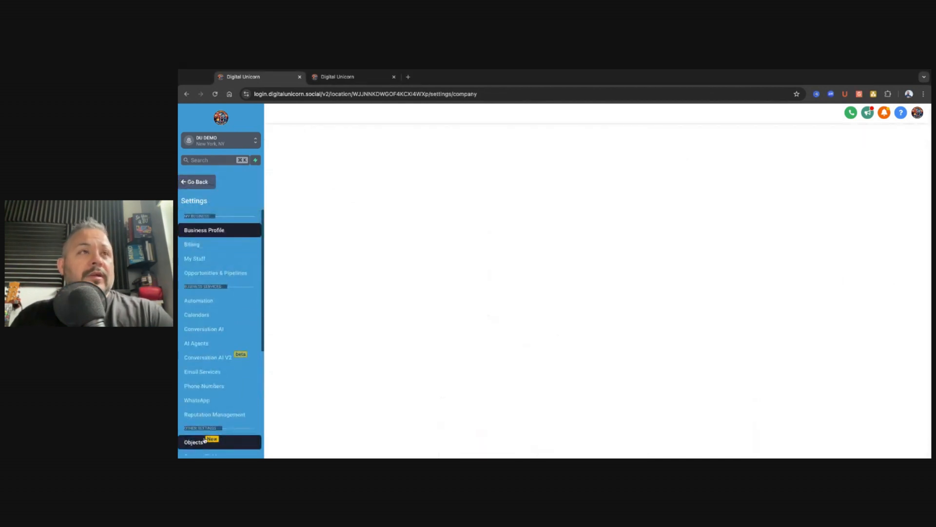
pyautogui.click(203, 388)
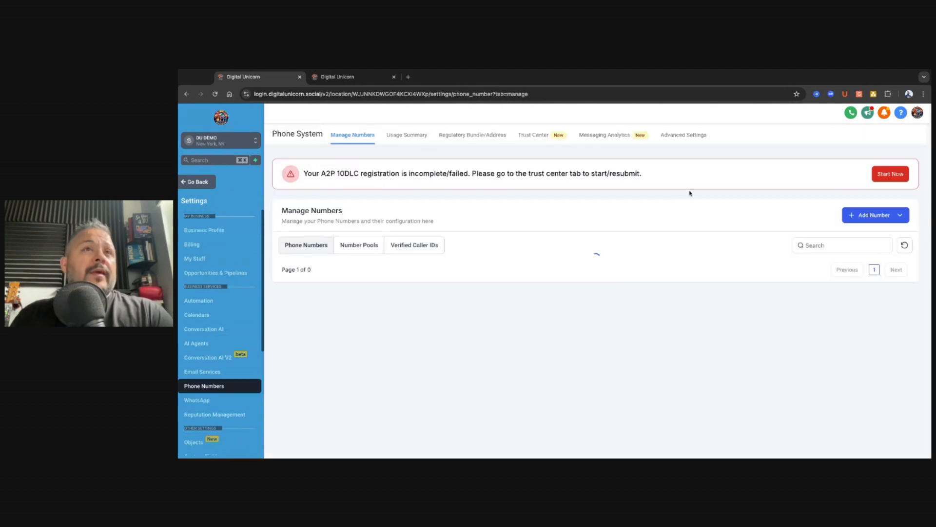
pyautogui.click(884, 216)
pyautogui.click(872, 238)
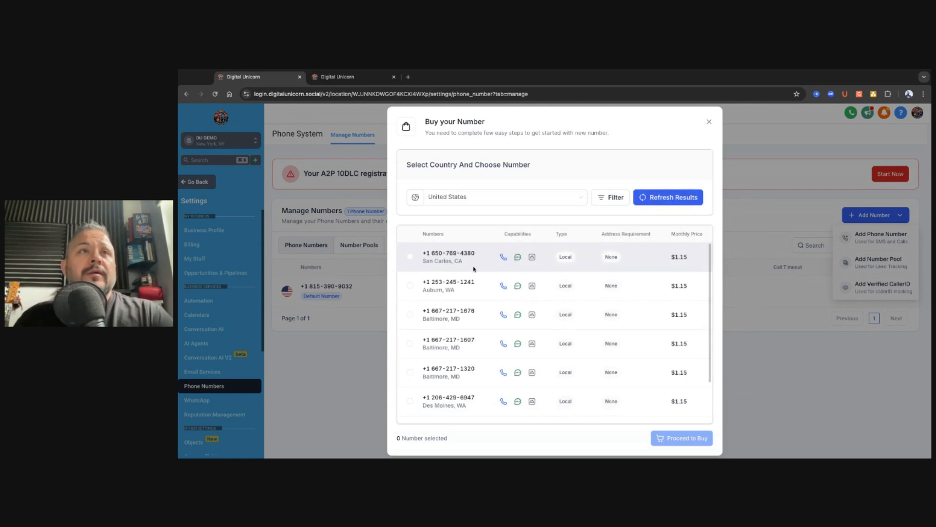
# Examine the filter options and the local and toll-free United States numbers on offer, and close the purchase dialog without buying.
pyautogui.click(601, 198)
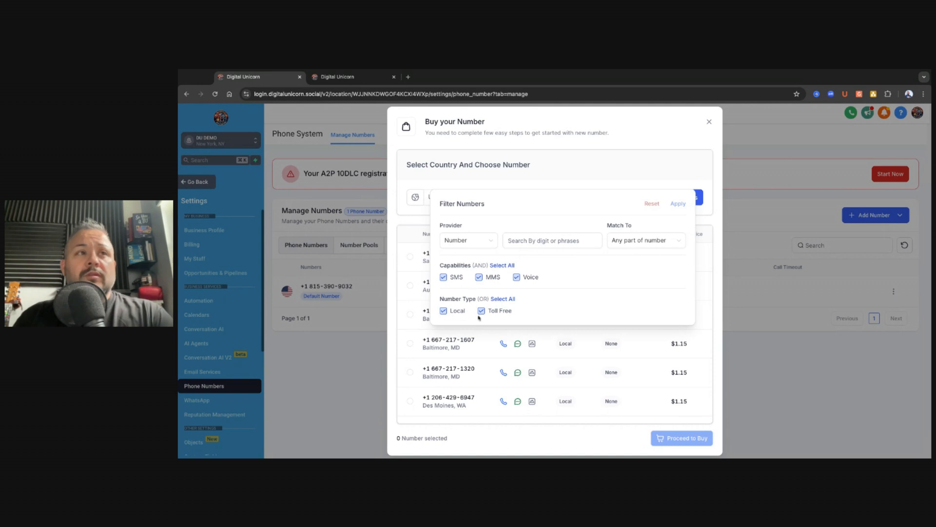
pyautogui.click(603, 332)
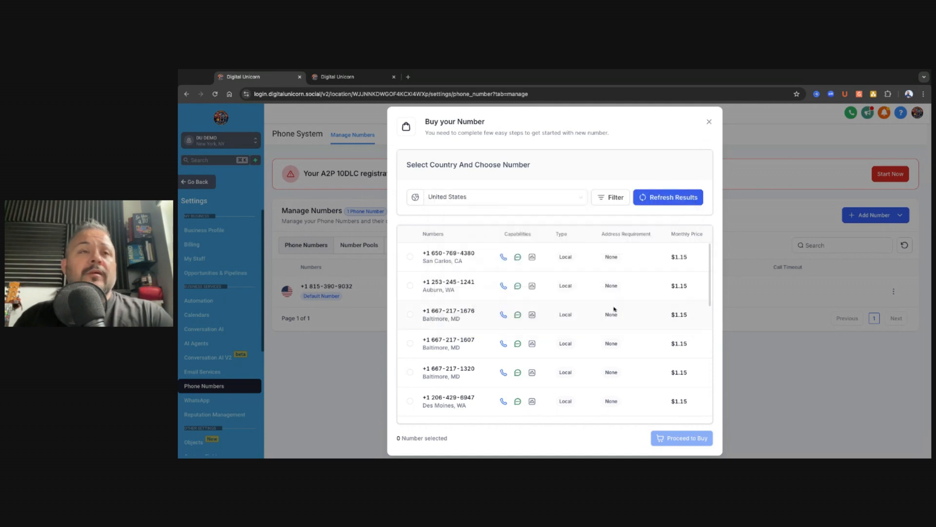
pyautogui.scroll(-10, 611, 303)
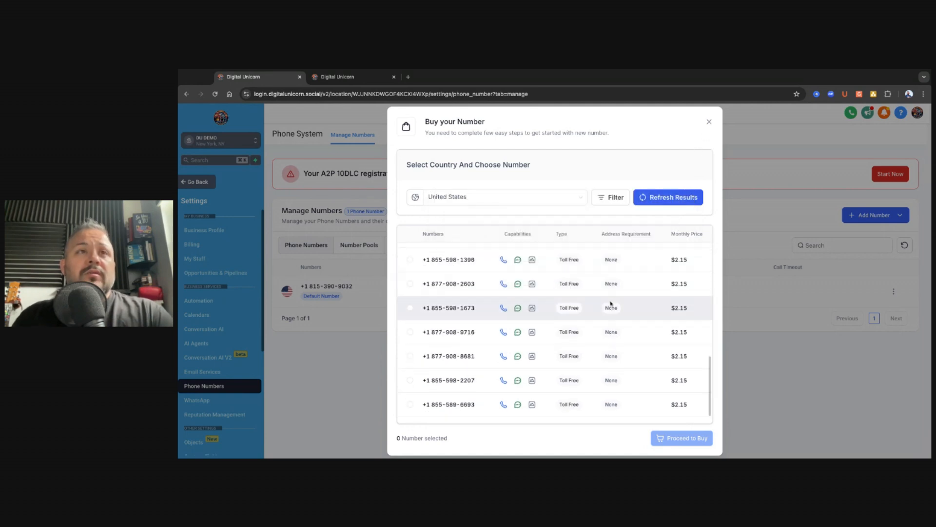
pyautogui.scroll(10, 610, 304)
pyautogui.scroll(-10, 610, 304)
pyautogui.scroll(10, 610, 304)
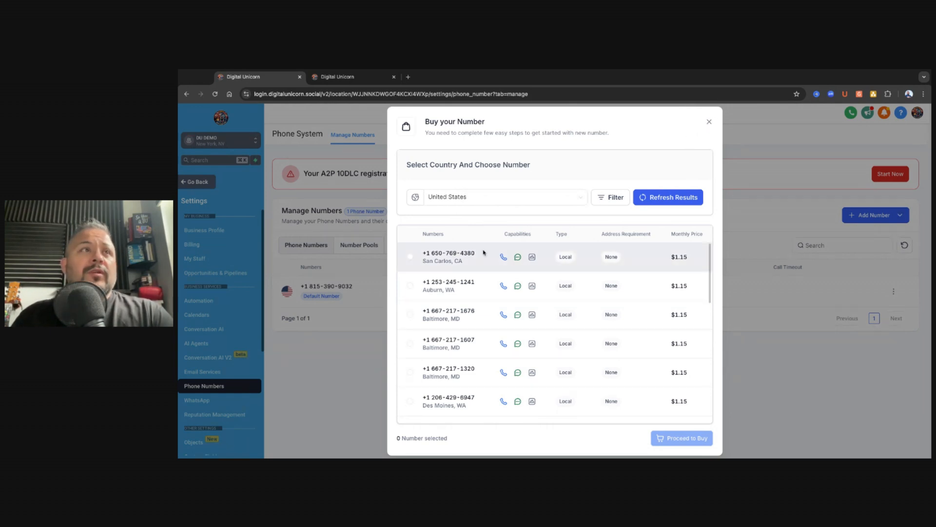
pyautogui.click(708, 123)
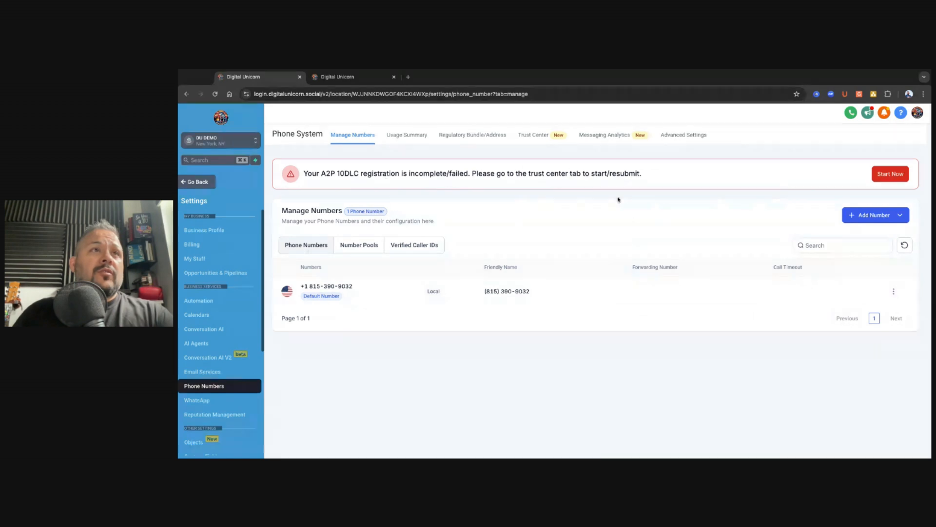
# Read the A2P 10DLC registration notice and go from it to the Trust Center.
pyautogui.moveTo(654, 176); pyautogui.dragTo(302, 175)
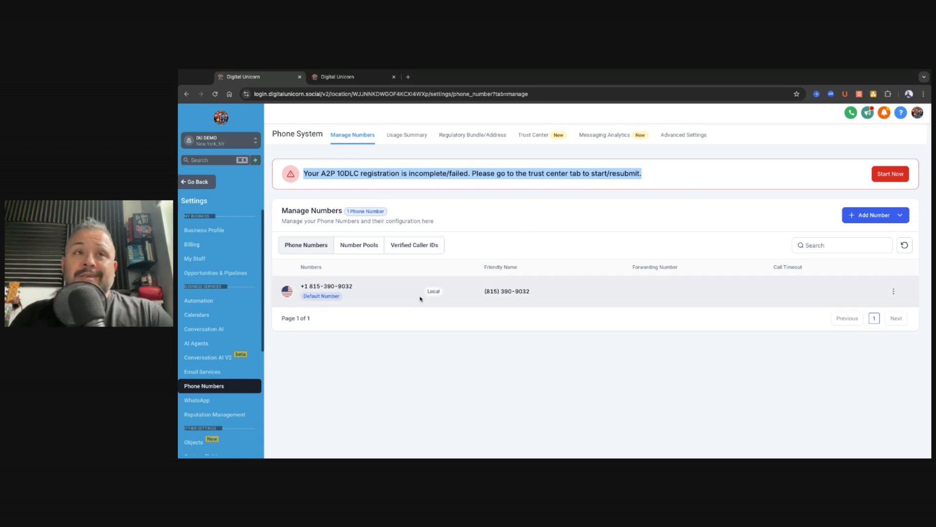
pyautogui.click(514, 320)
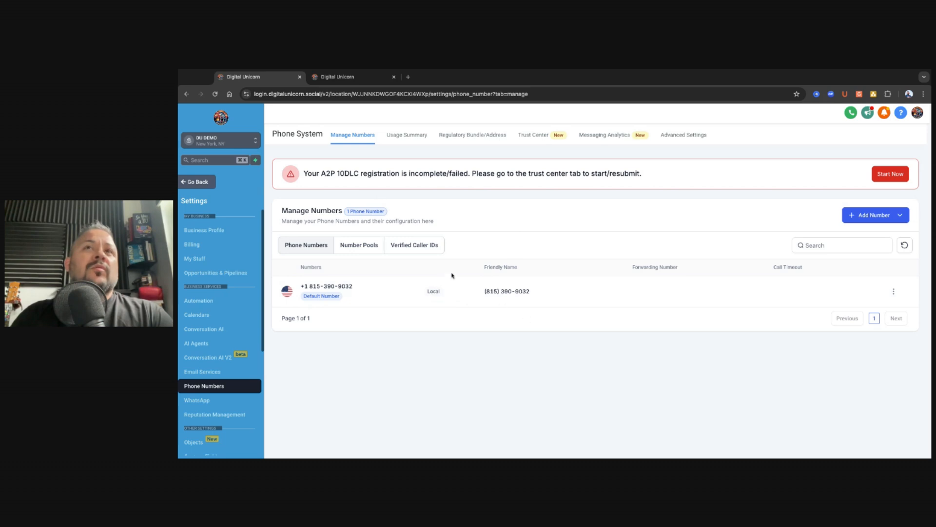
pyautogui.click(882, 171)
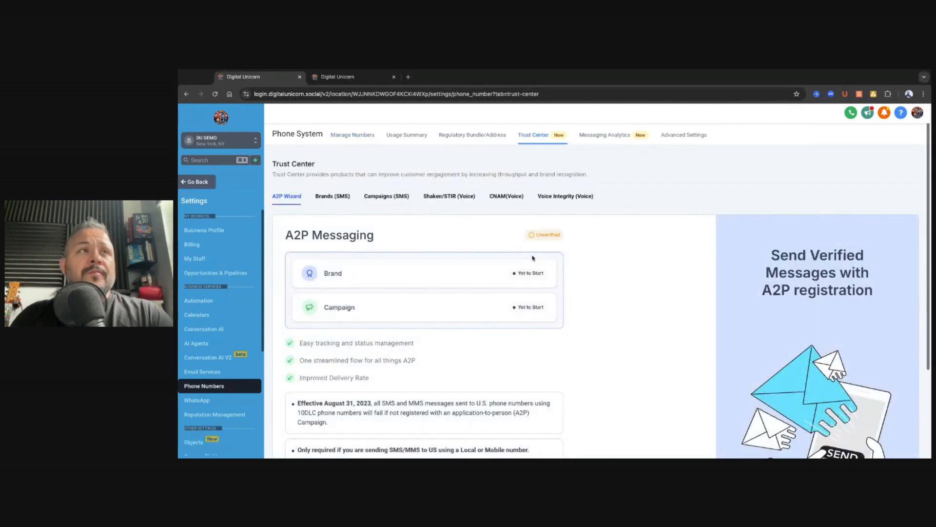
# Look through the Trust Center's Brands, Campaigns, Shaken/STIR, CNAM and Voice Integrity sections and return to the A2P Wizard.
pyautogui.scroll(-3, 523, 258)
pyautogui.scroll(3, 523, 258)
pyautogui.click(332, 196)
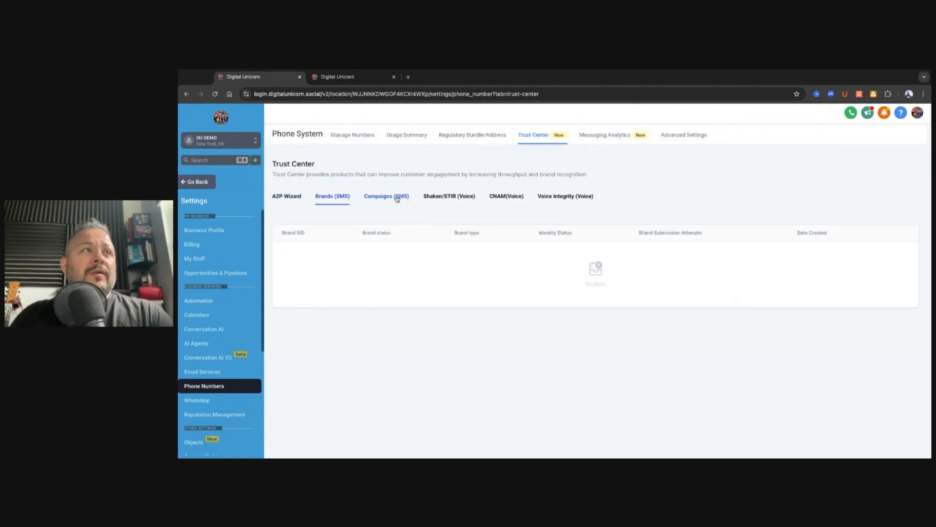
pyautogui.click(397, 198)
pyautogui.click(449, 198)
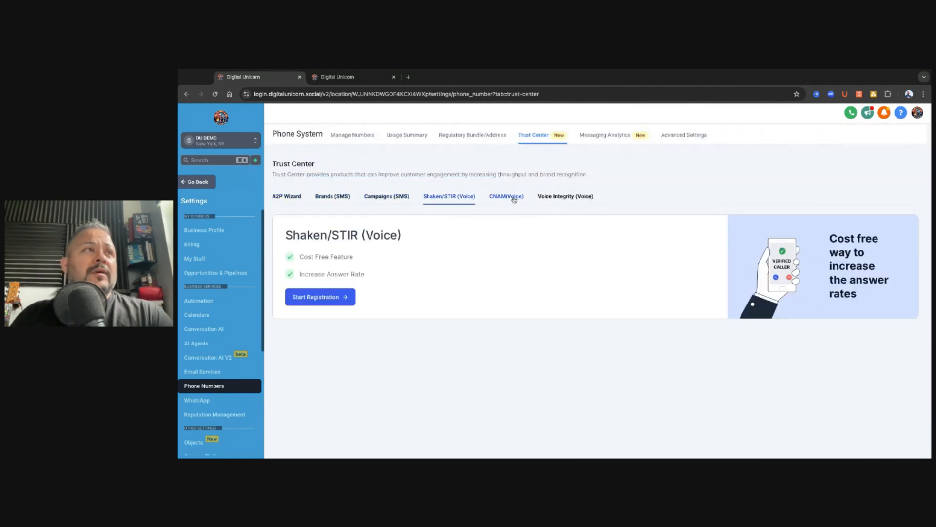
pyautogui.click(514, 199)
pyautogui.click(544, 197)
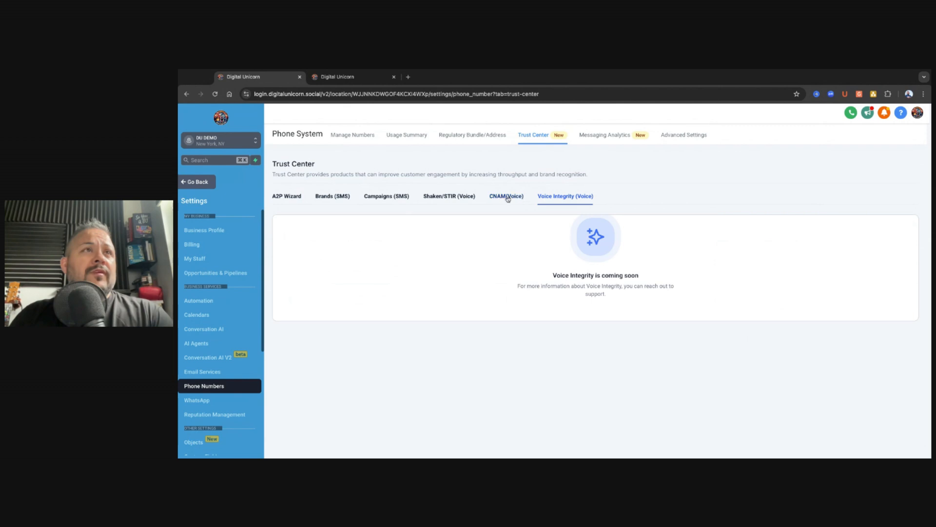
pyautogui.click(509, 197)
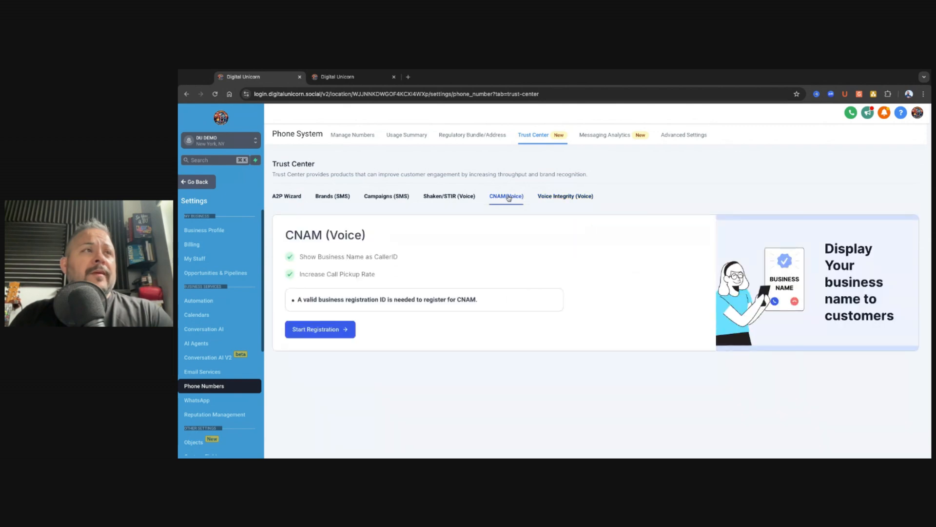
pyautogui.click(464, 198)
pyautogui.click(333, 197)
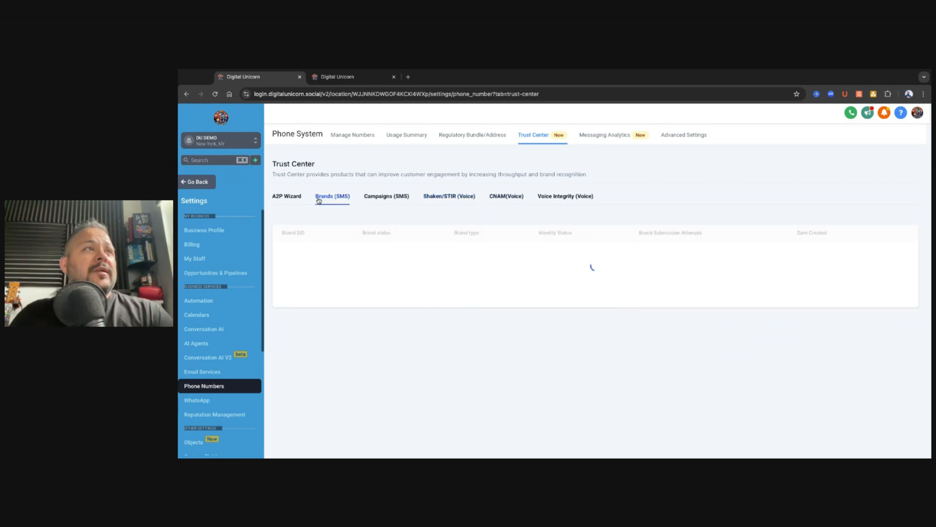
pyautogui.click(300, 198)
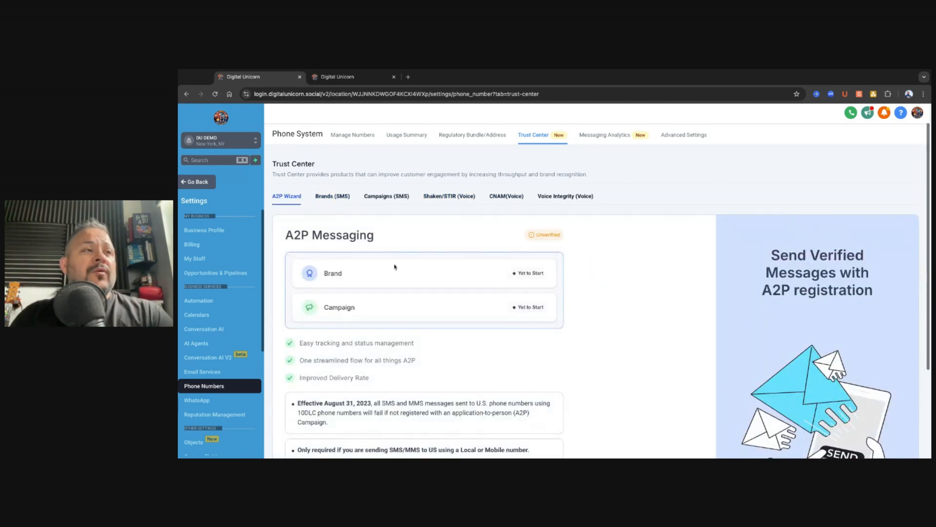
# Start the A2P registration for a US/Canada business without a tax ID and continue past the business details to the business address.
pyautogui.scroll(-3, 444, 289)
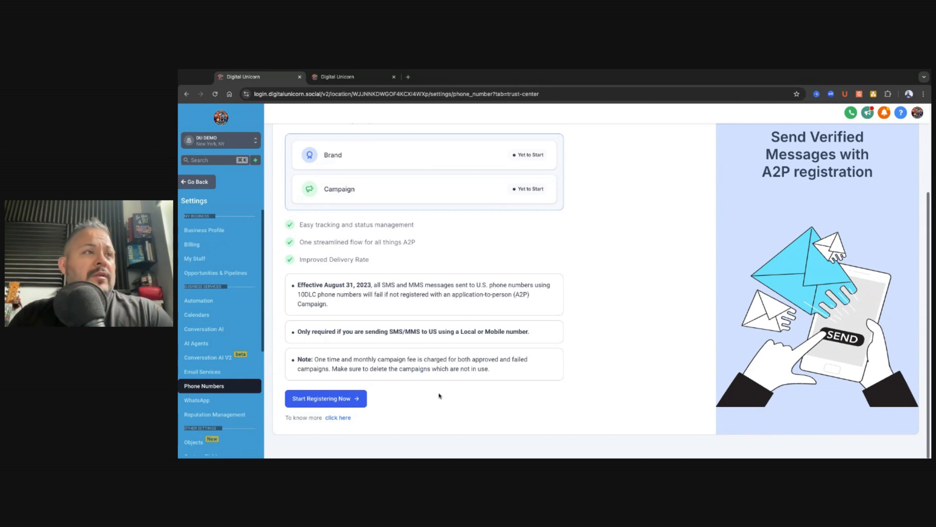
pyautogui.click(334, 398)
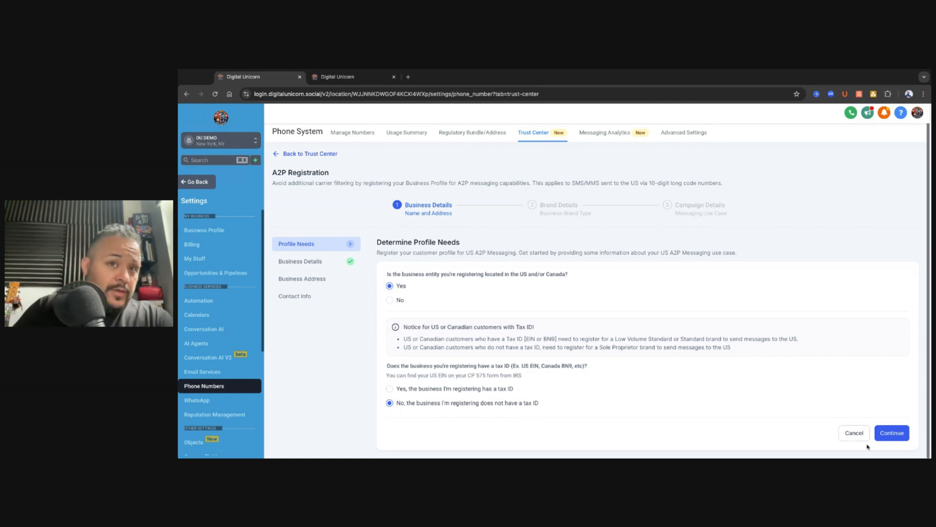
pyautogui.click(892, 432)
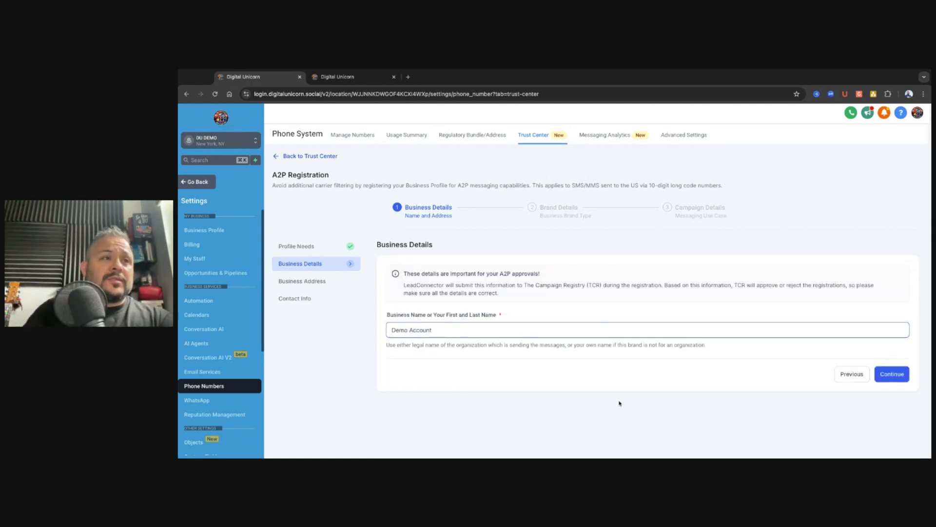
pyautogui.click(892, 373)
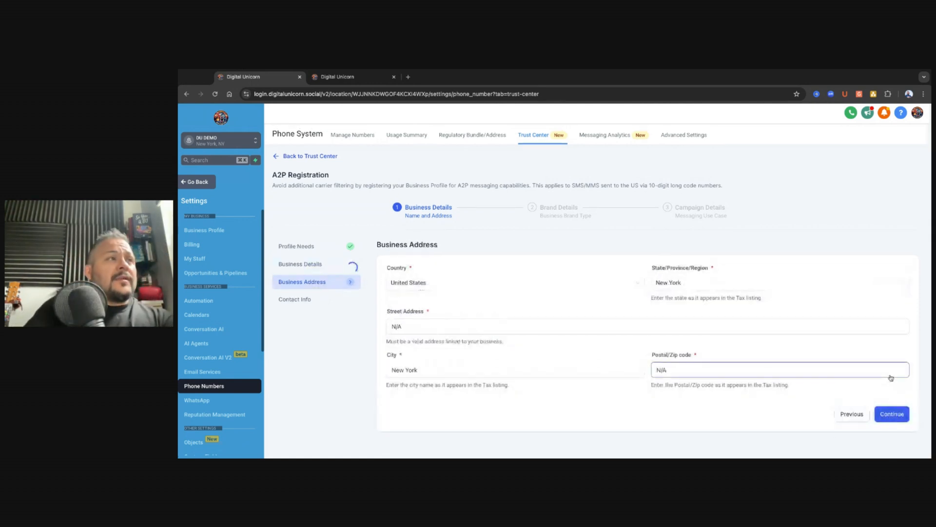
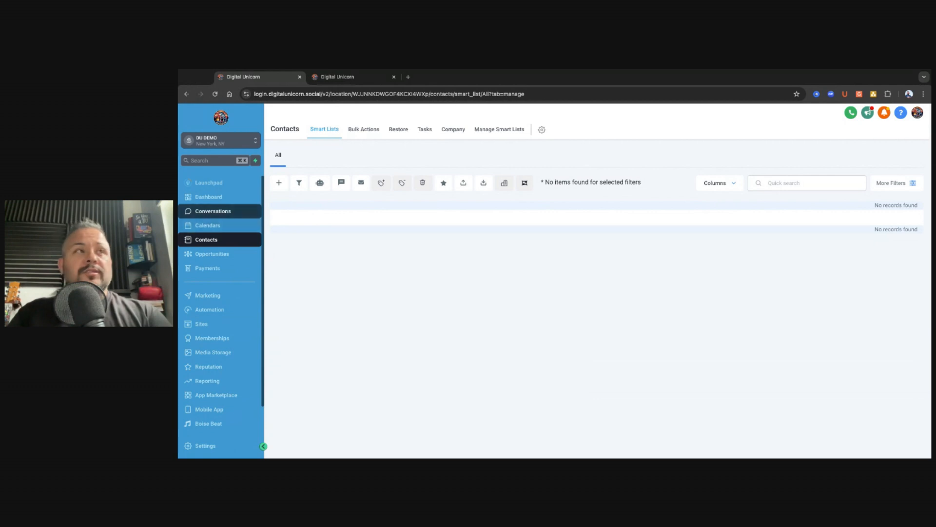
# View the conversations inbox, and open the draft workflow created on Oct 25 2024 from the automation list.
pyautogui.click(217, 210)
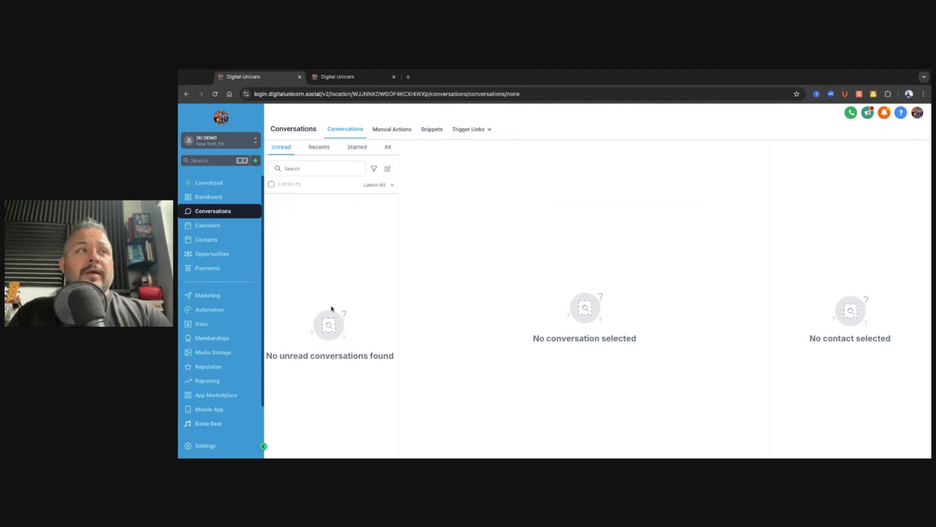
pyautogui.click(230, 310)
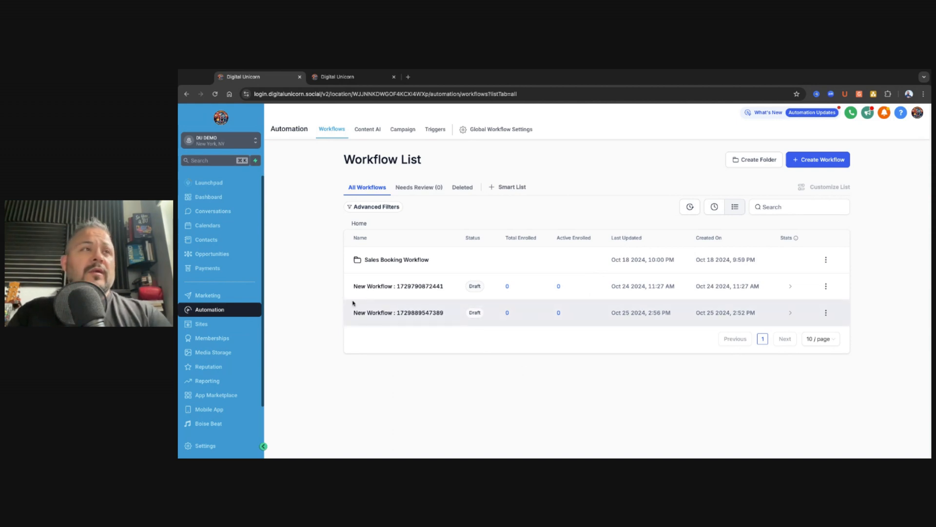
pyautogui.click(410, 313)
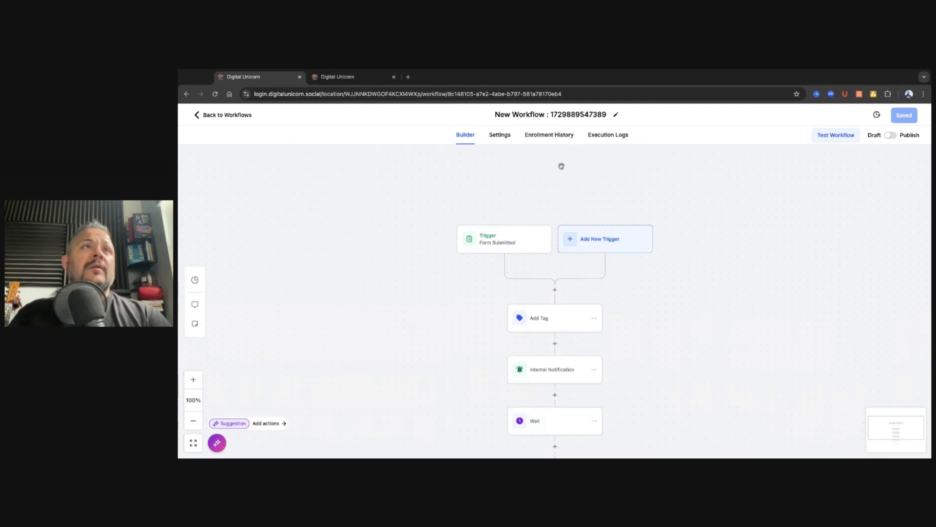
# Rename the workflow as Form and return to the workflow list.
pyautogui.tripleClick(586, 113)
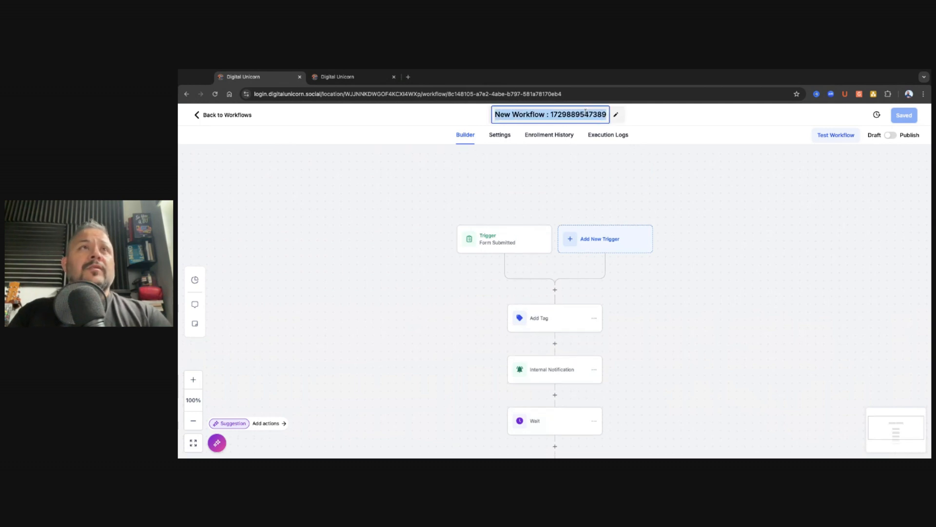
pyautogui.write('Form')
pyautogui.press('Return')
pyautogui.click(677, 169)
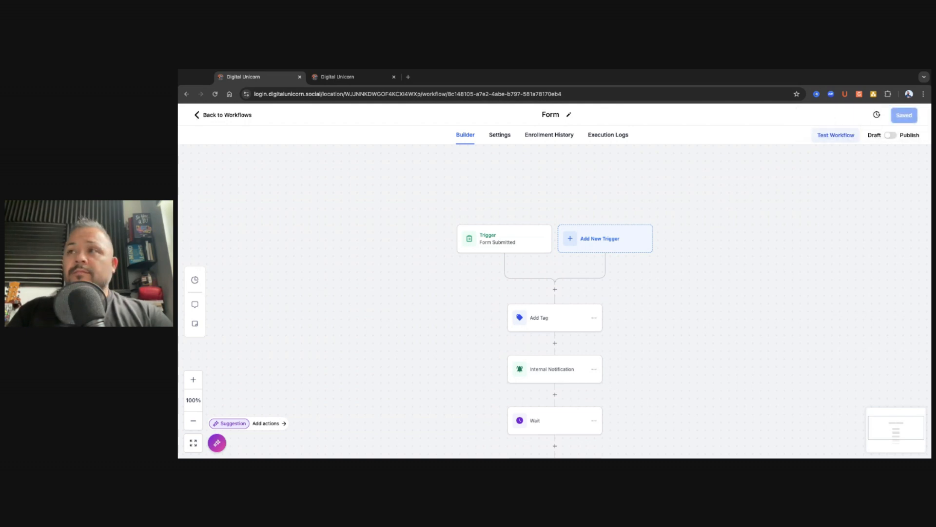
pyautogui.click(223, 115)
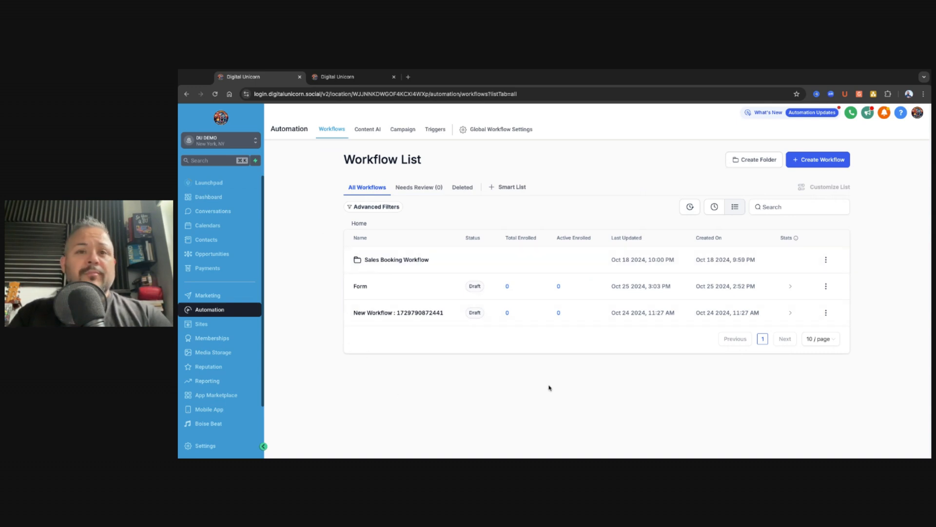
# Browse the recipes for creating a new workflow and read the WhatsApp Delivery Status description.
pyautogui.tripleClick(338, 160)
pyautogui.click(825, 156)
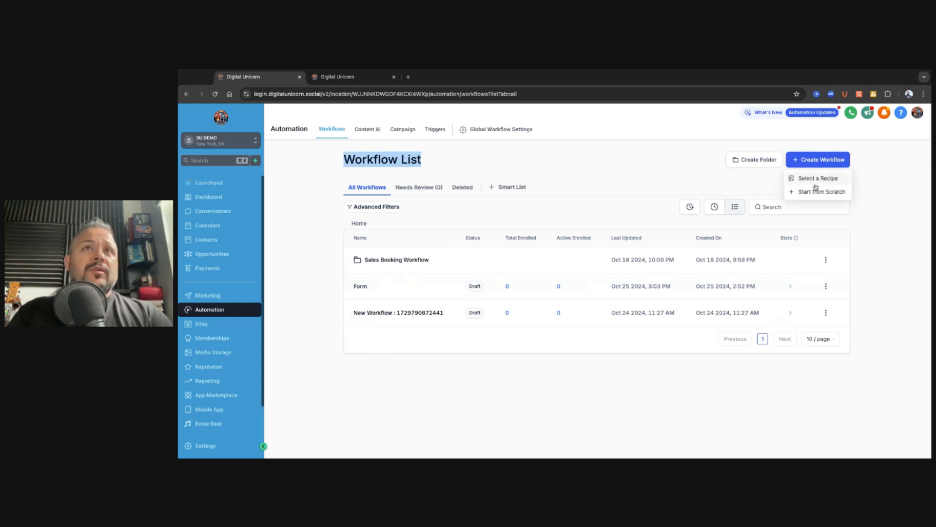
pyautogui.click(815, 179)
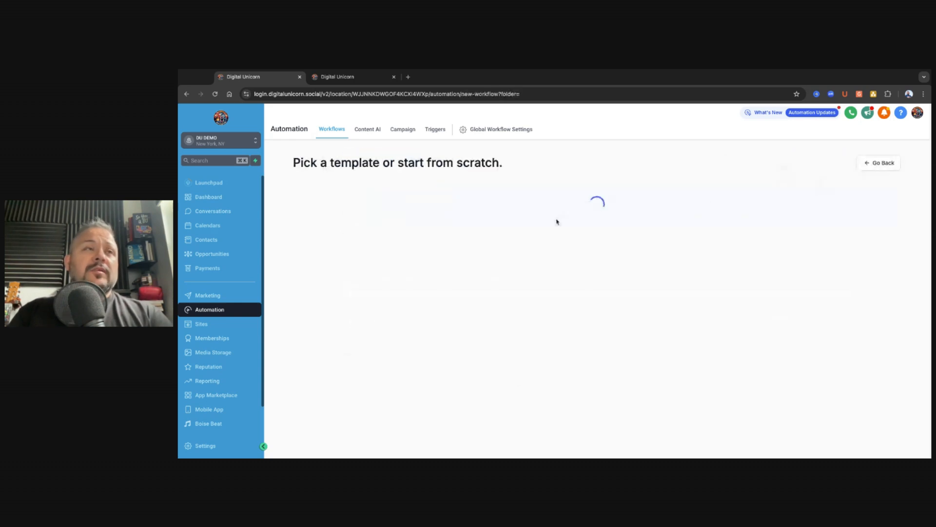
pyautogui.scroll(-10, 366, 254)
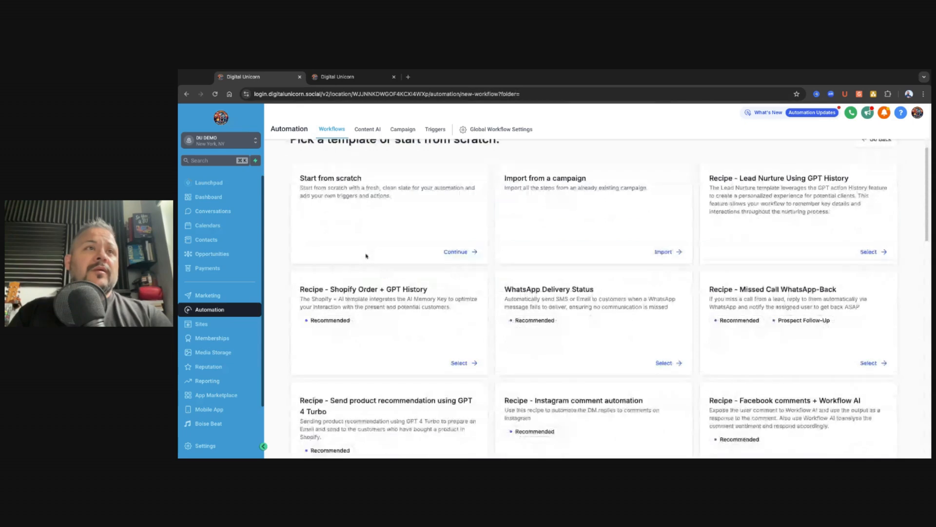
pyautogui.scroll(10, 357, 269)
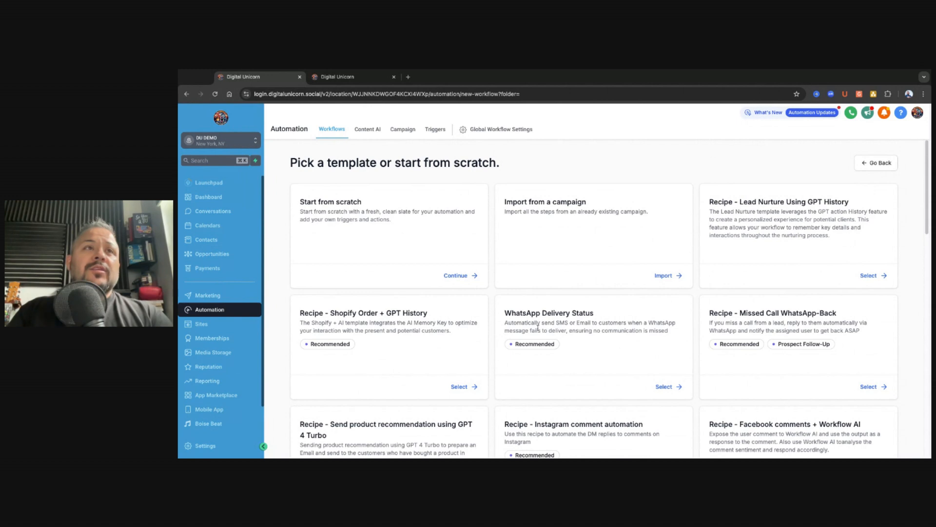
pyautogui.tripleClick(505, 316)
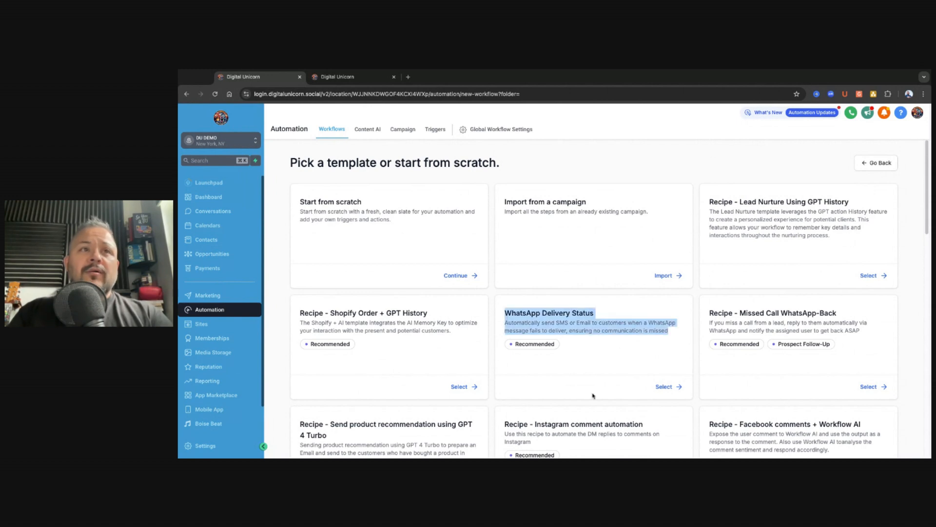
pyautogui.click(580, 332)
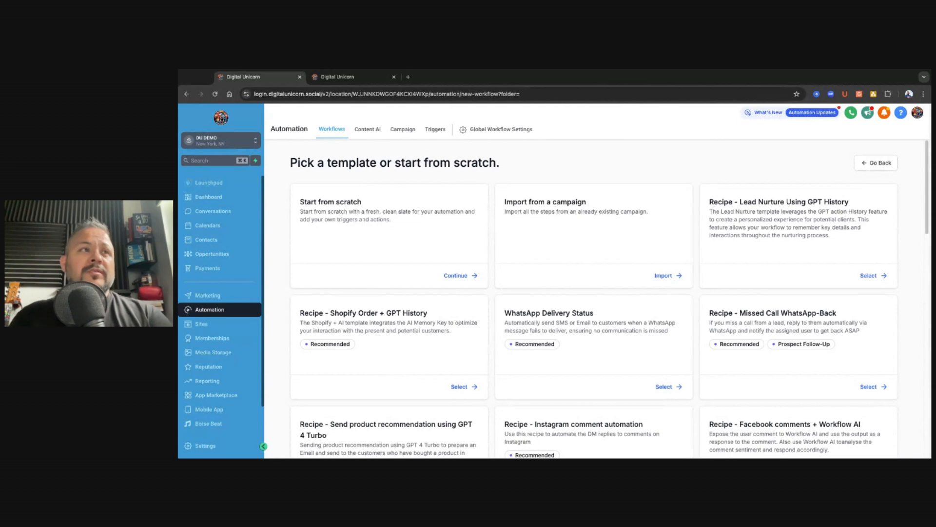
# Look through the remaining workflow recipes and return to the workflow list.
pyautogui.scroll(-5, 615, 361)
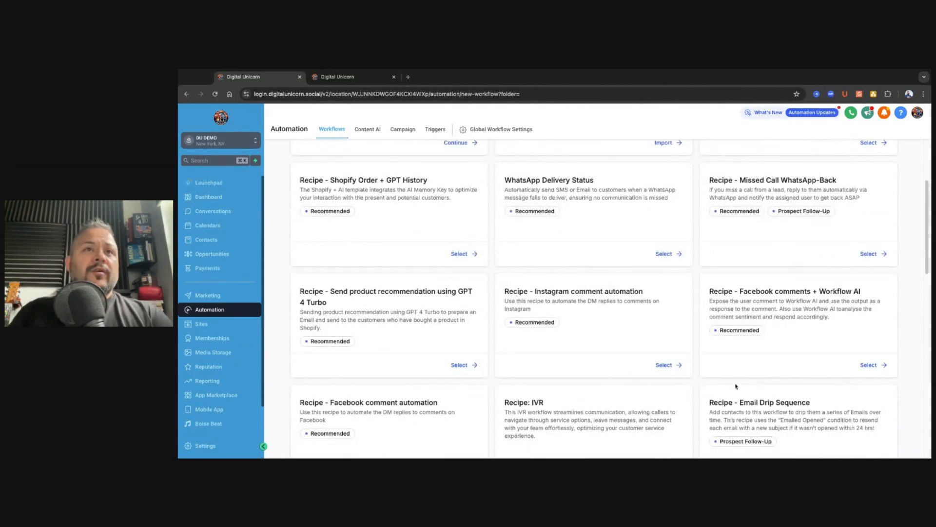
pyautogui.scroll(-2, 483, 379)
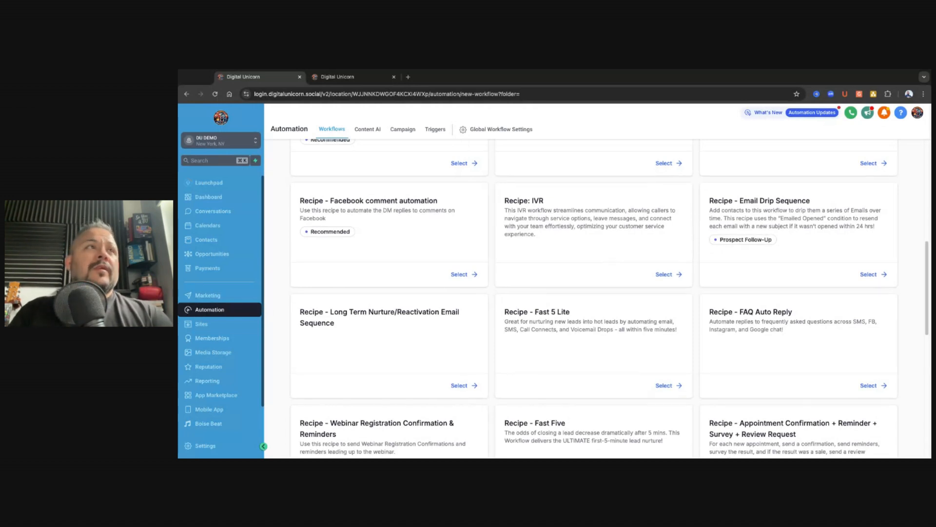
pyautogui.scroll(7, 594, 298)
pyautogui.click(878, 162)
# View the options for creating a workflow, and open the Form workflow in the builder.
pyautogui.click(813, 163)
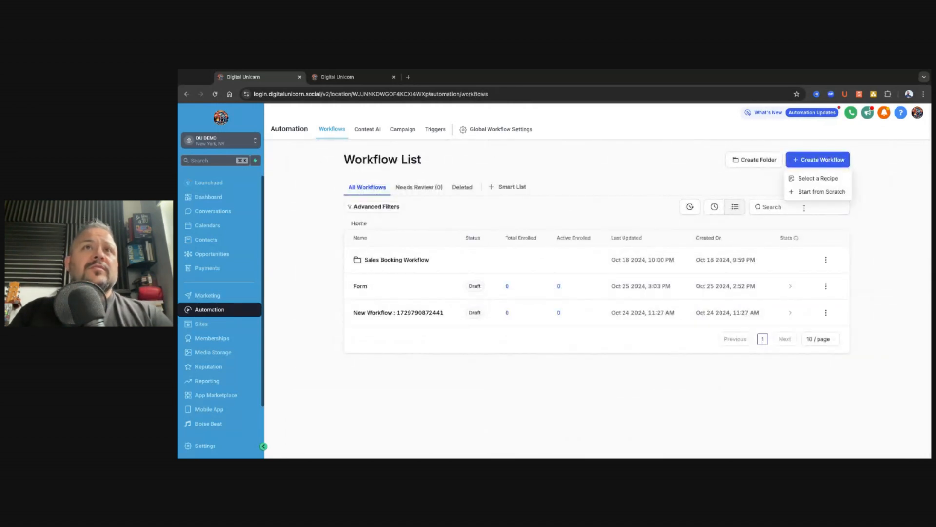
pyautogui.click(457, 336)
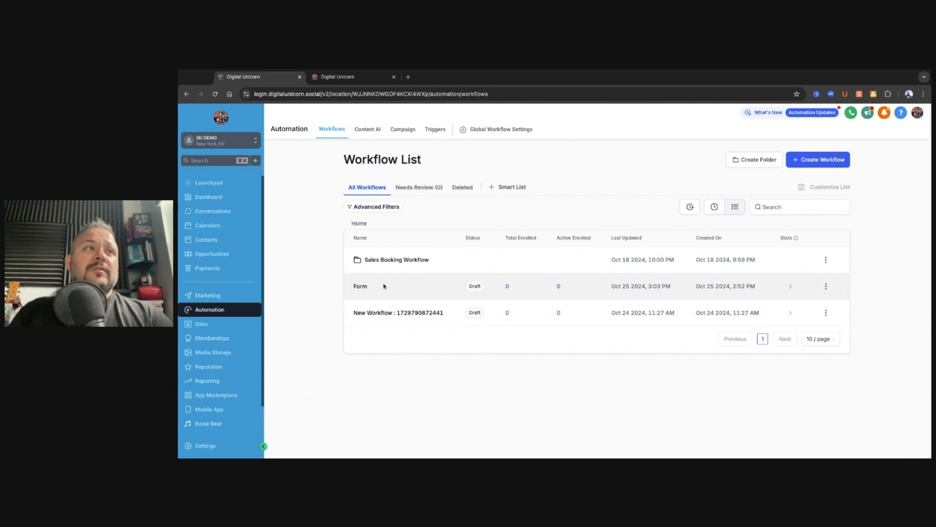
pyautogui.click(361, 286)
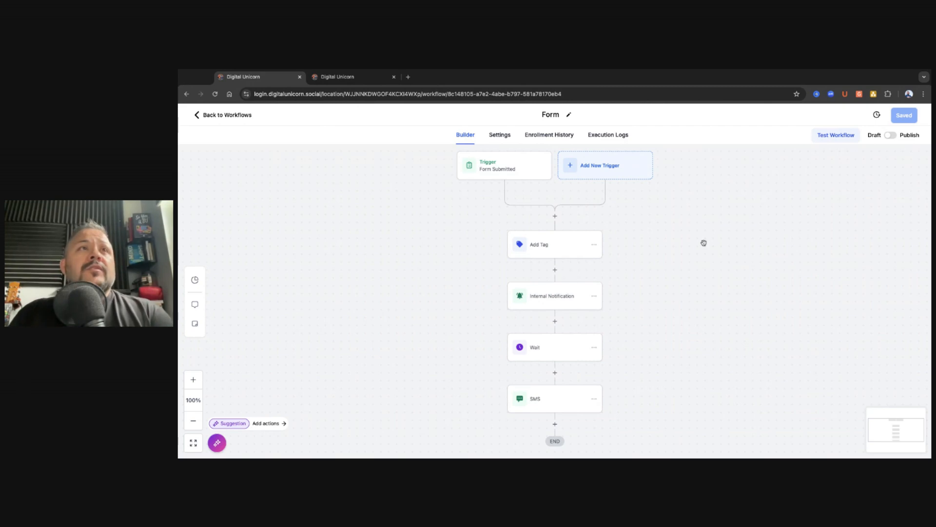
# Start a new workflow trigger of the type Form submitted.
pyautogui.click(603, 166)
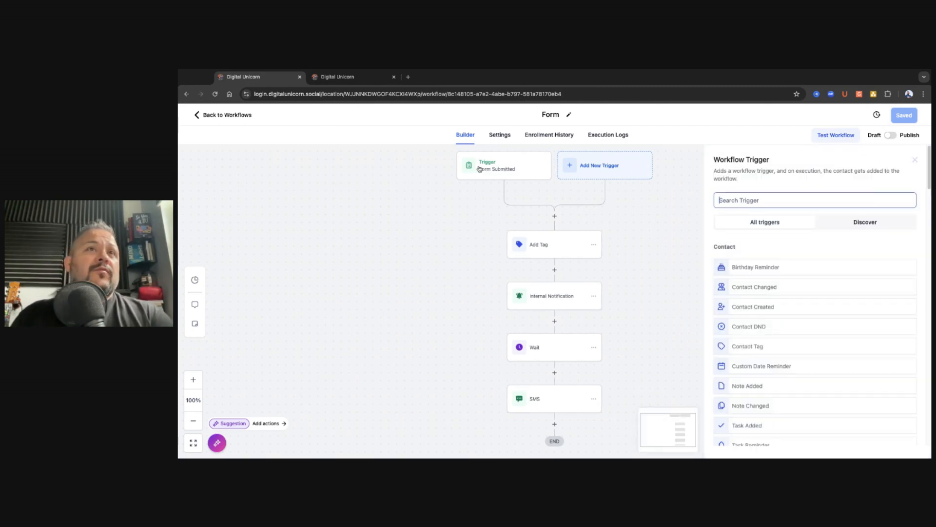
pyautogui.write('form')
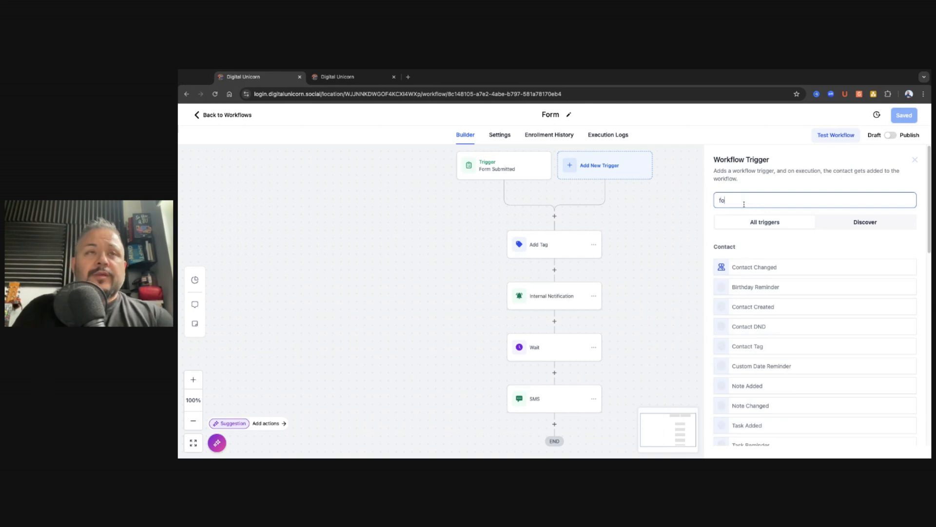
pyautogui.click(767, 262)
# Add a filter to the new trigger with Form is set to Optin Claim, and cancel the trigger.
pyautogui.click(606, 275)
pyautogui.click(625, 285)
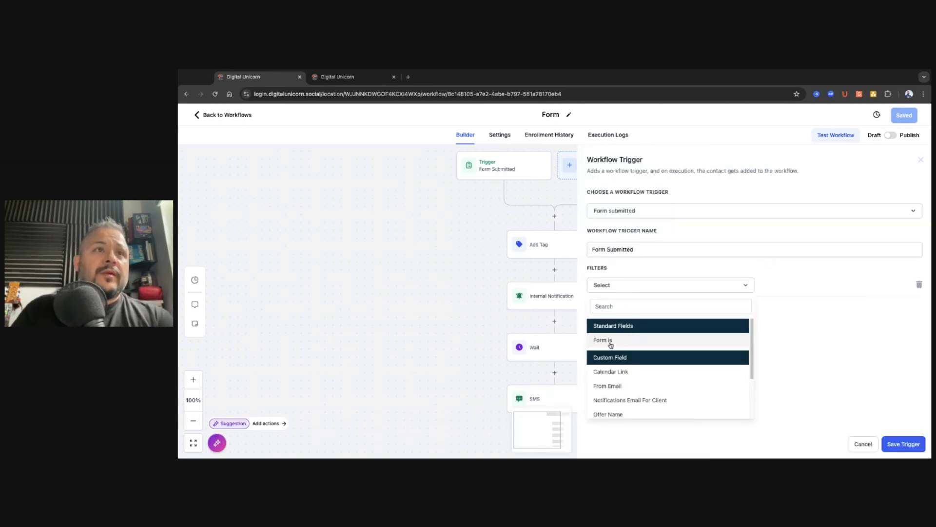
pyautogui.click(629, 340)
pyautogui.click(790, 285)
pyautogui.click(779, 304)
pyautogui.click(784, 306)
pyautogui.click(784, 305)
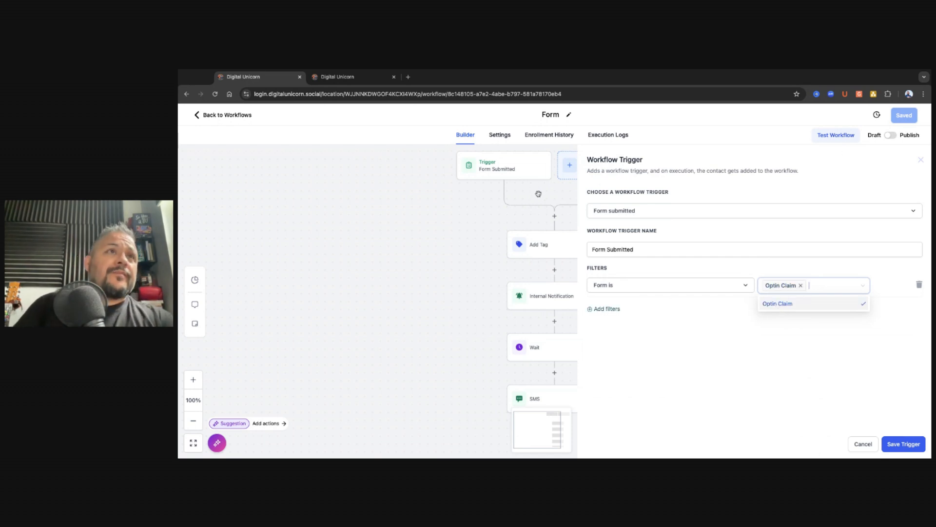
pyautogui.moveTo(538, 194); pyautogui.dragTo(536, 196)
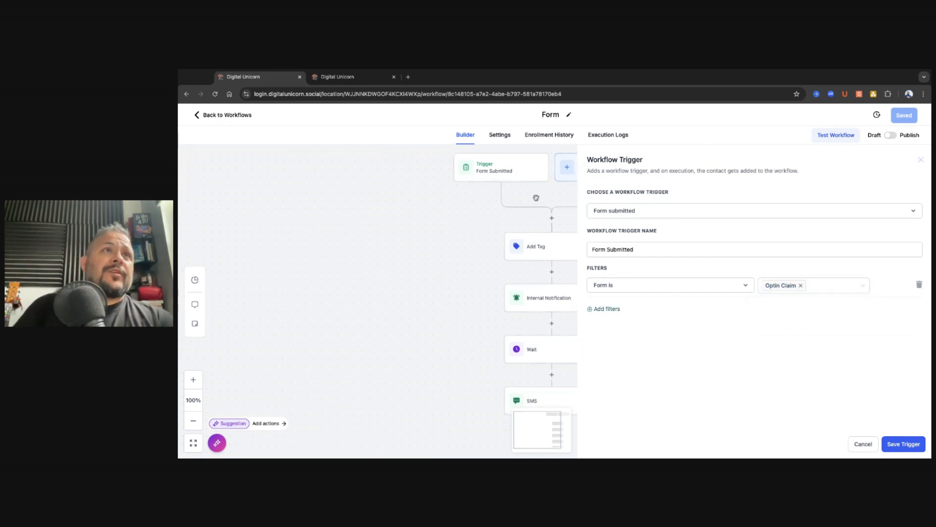
pyautogui.click(859, 440)
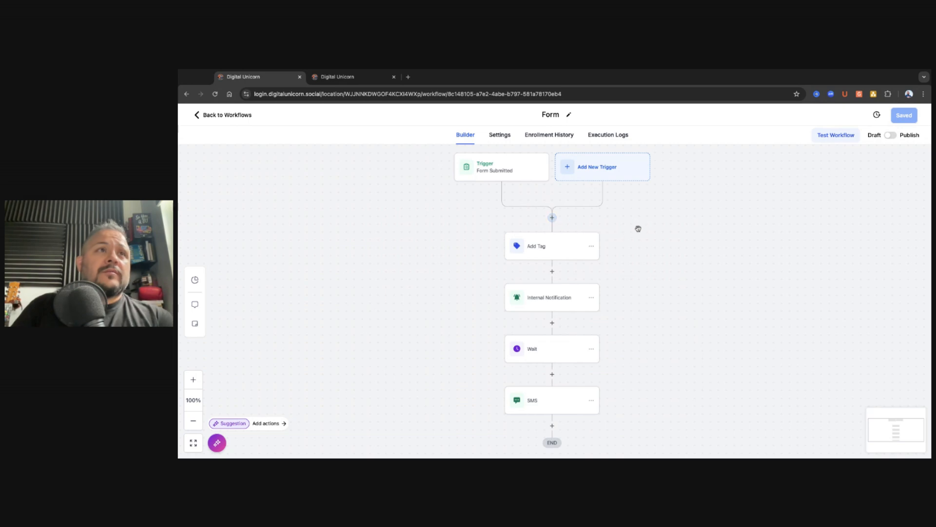
# Search the actions below the trigger for "tag" and view the settings of the existing Add Tag action.
pyautogui.click(553, 218)
pyautogui.write('tag')
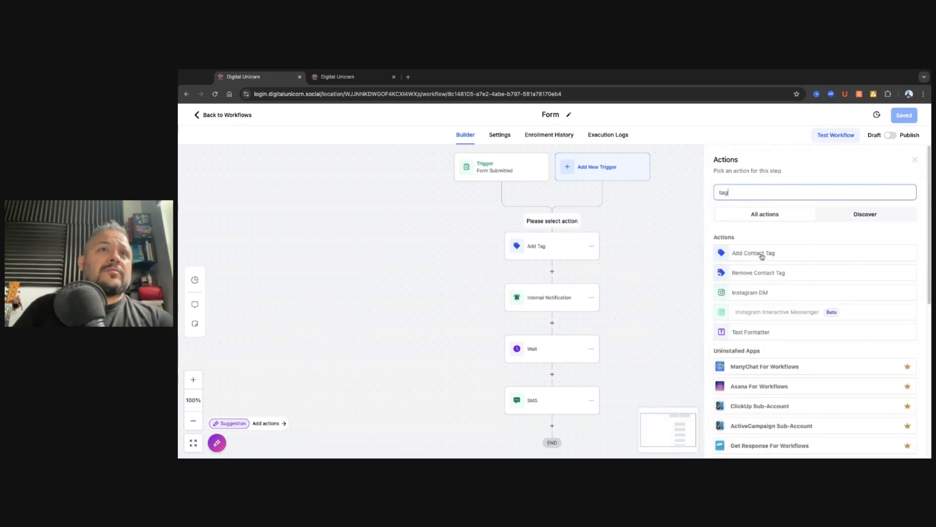
pyautogui.click(762, 257)
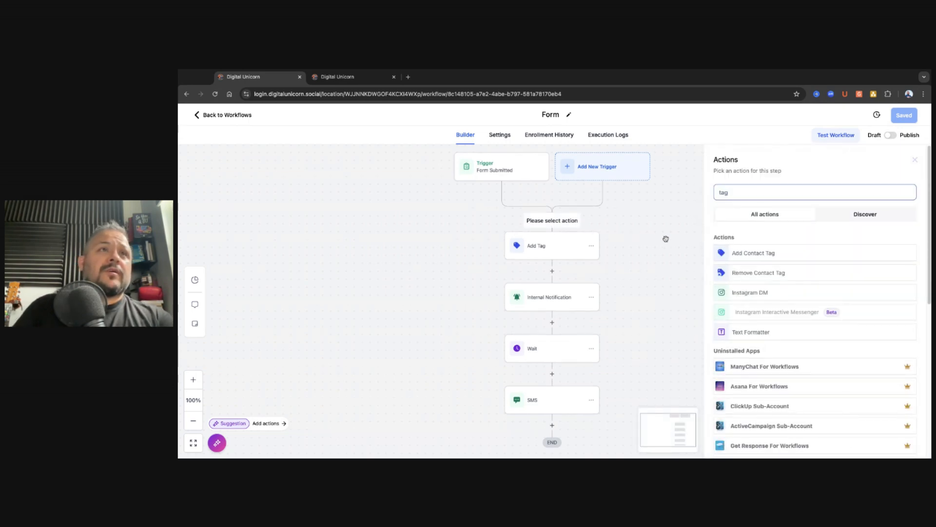
pyautogui.scroll(3, 528, 251)
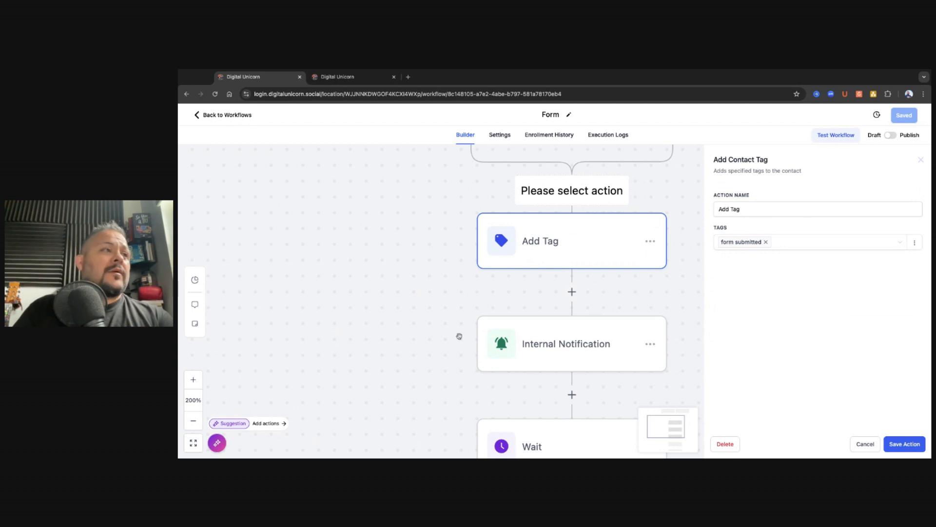
pyautogui.scroll(-1, 565, 312)
# Search the actions available between Add Tag and Internal Notification for "not".
pyautogui.click(575, 324)
pyautogui.click(572, 277)
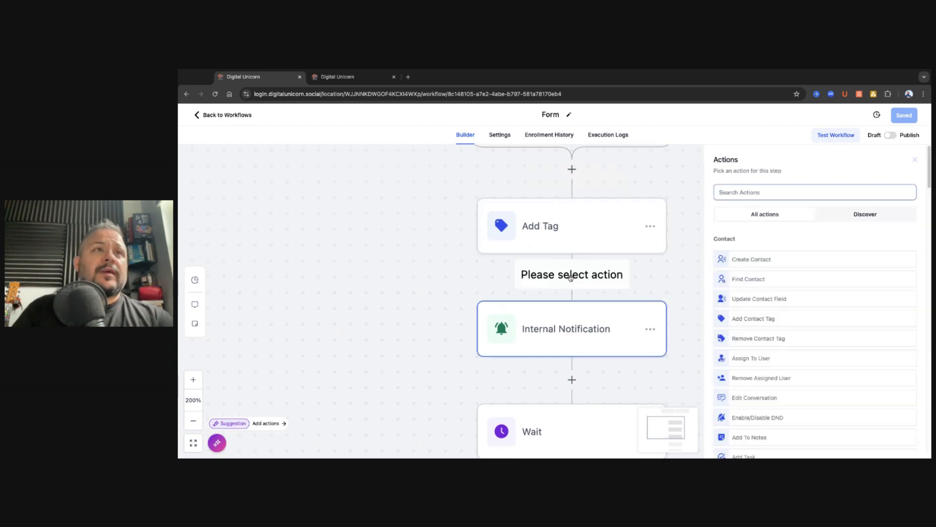
pyautogui.write('not')
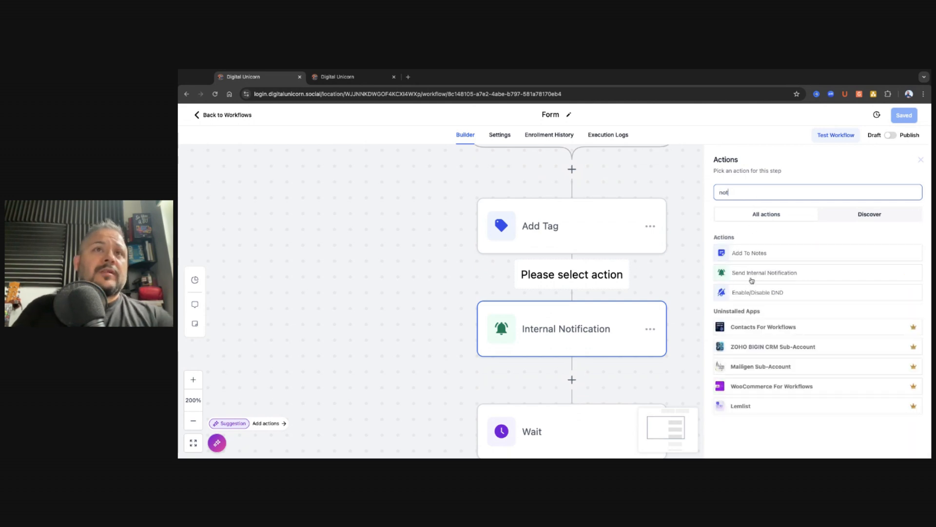
# Open the Internal Notification action and examine its title and message.
pyautogui.click(562, 331)
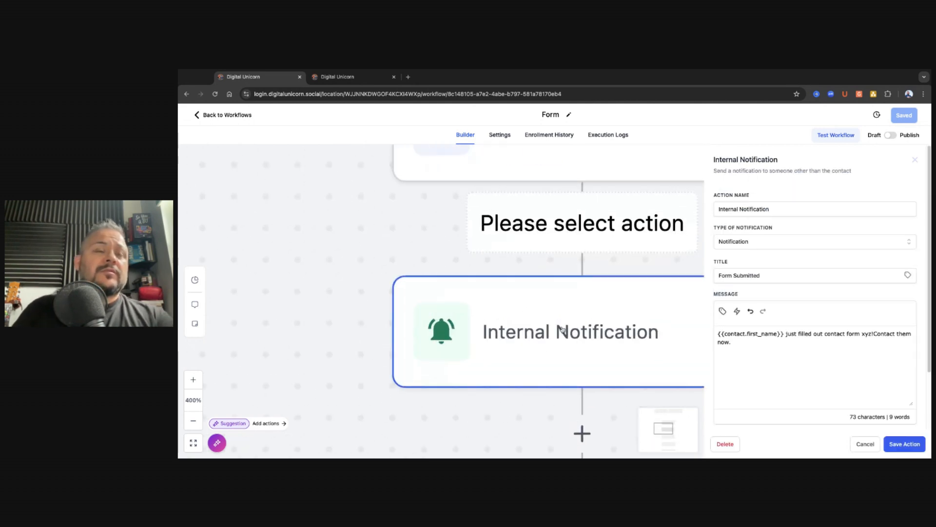
pyautogui.click(193, 421)
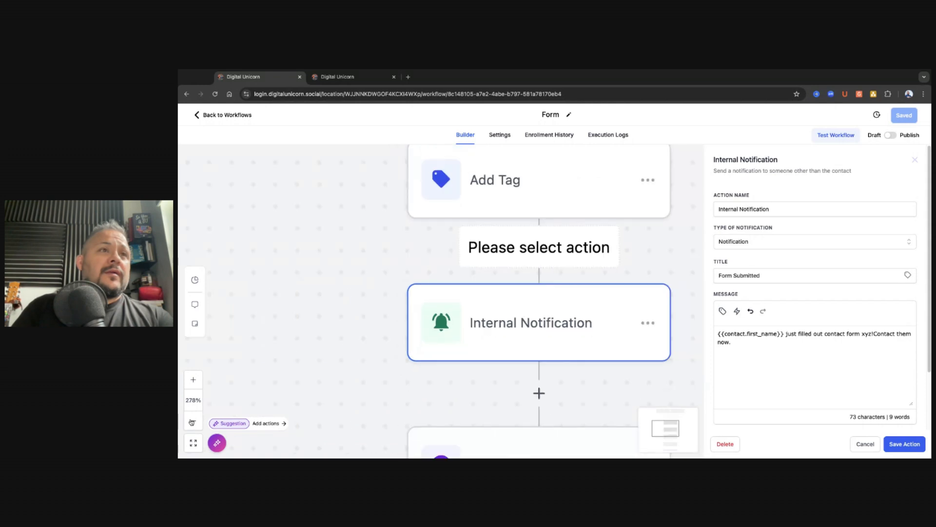
pyautogui.scroll(-2, 746, 332)
pyautogui.scroll(2, 753, 295)
pyautogui.click(771, 270)
pyautogui.hotkey('ctrl', 'a')
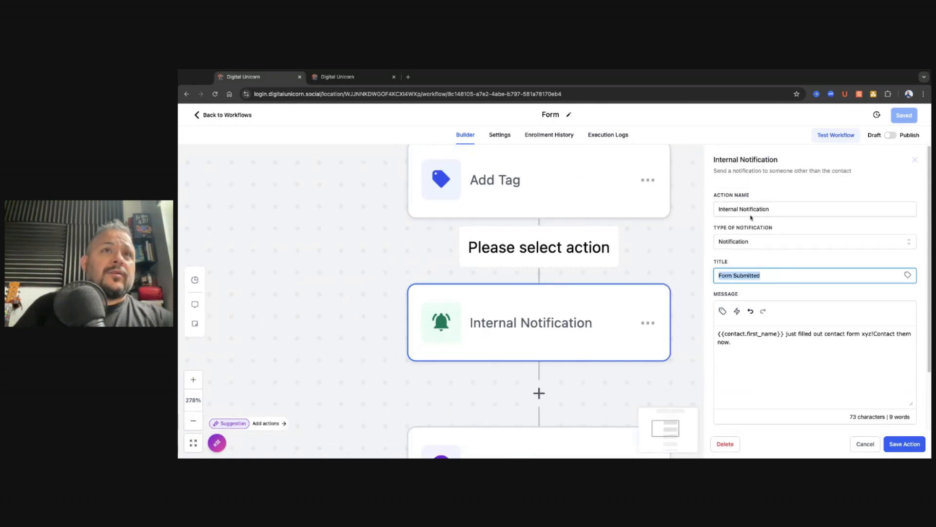
pyautogui.moveTo(731, 342); pyautogui.dragTo(715, 337)
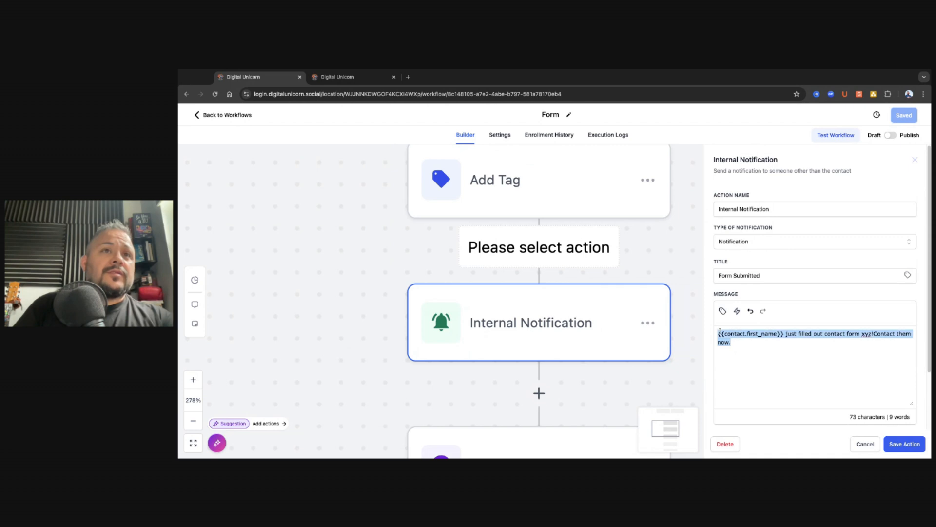
# Try adding a message line with the contact's First Name field and ", just filled out", remove it, and cancel the action editing.
pyautogui.click(751, 345)
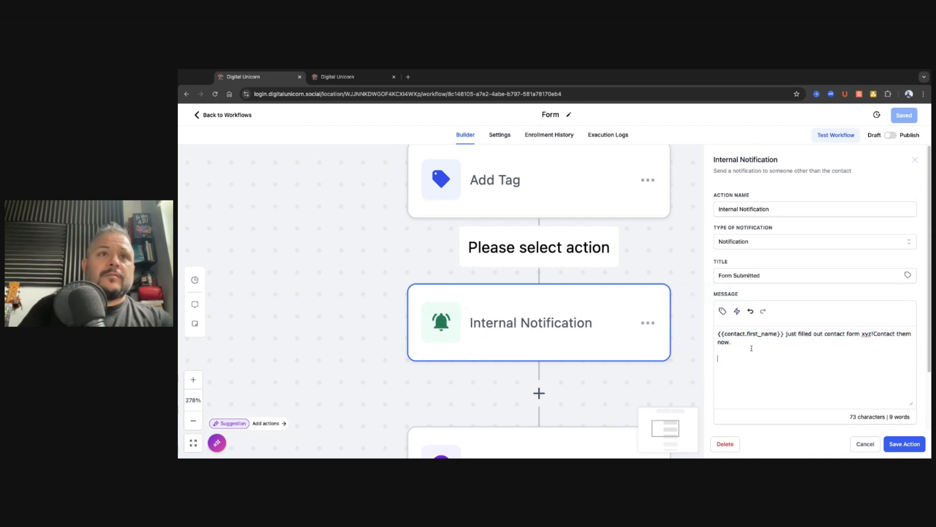
pyautogui.click(724, 311)
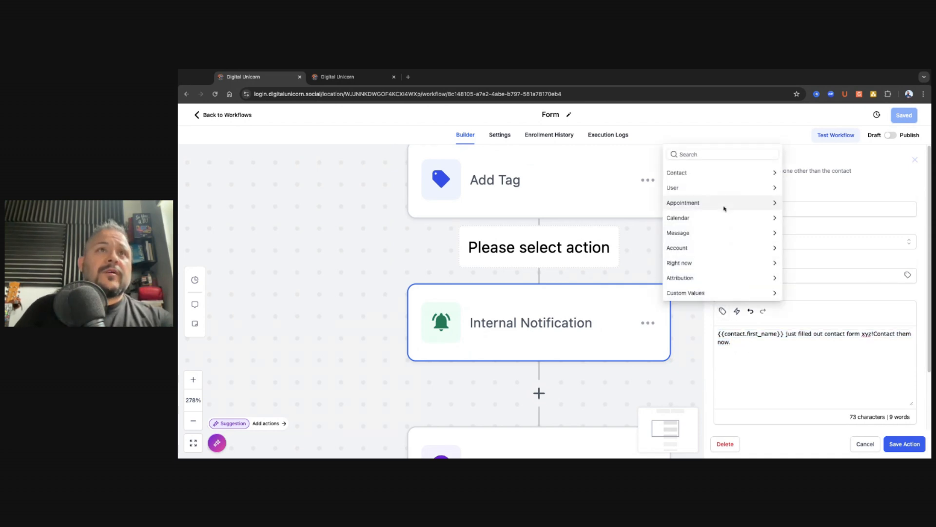
pyautogui.click(757, 178)
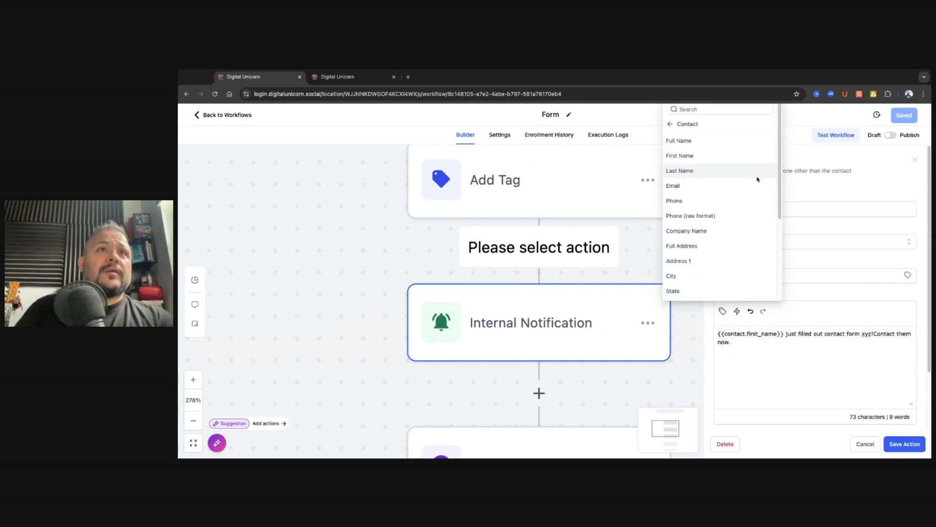
pyautogui.click(710, 155)
pyautogui.write(', just filled out')
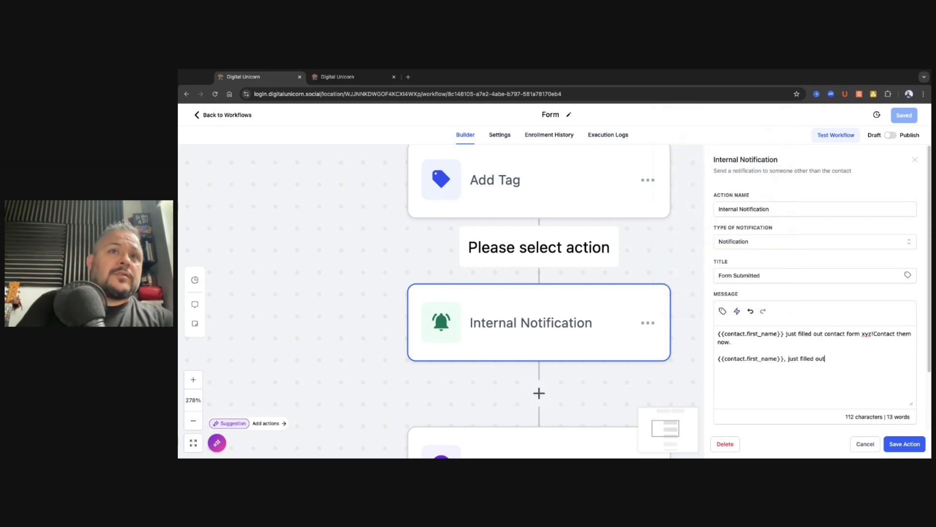
pyautogui.moveTo(825, 359); pyautogui.dragTo(718, 349)
pyautogui.press('BackSpace')
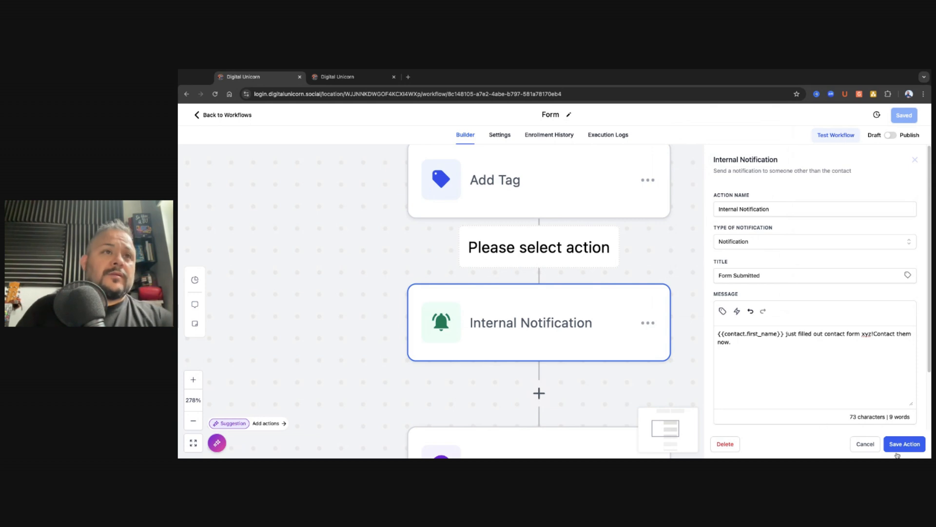
pyautogui.click(865, 444)
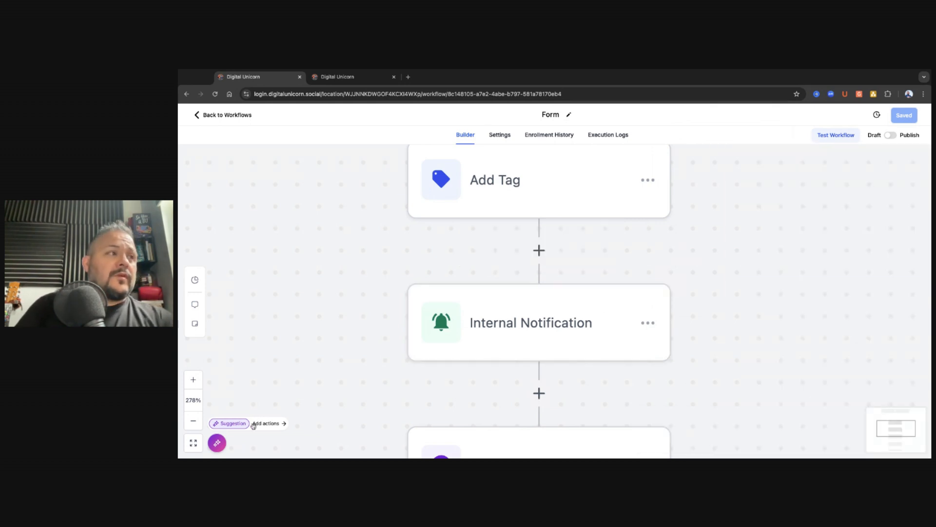
# Open the Wait action in the workflow and view its time delay settings.
pyautogui.click(193, 420)
pyautogui.scroll(-3, 564, 328)
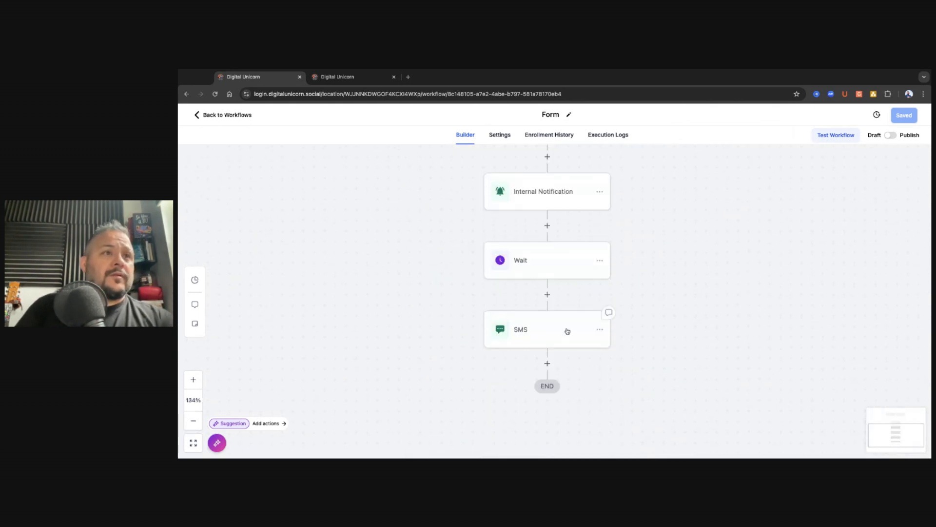
pyautogui.click(547, 265)
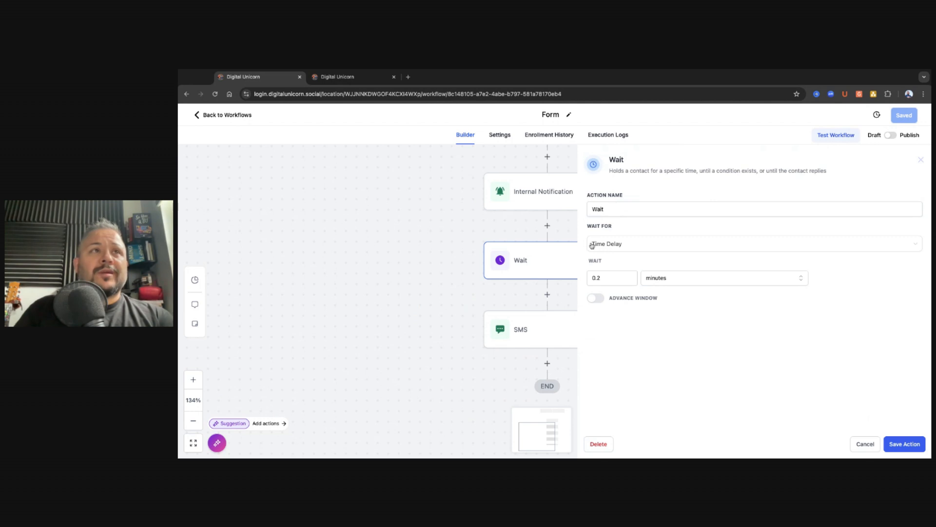
# Search the actions available after Wait for "delay" and reopen the existing Wait action's settings.
pyautogui.click(547, 294)
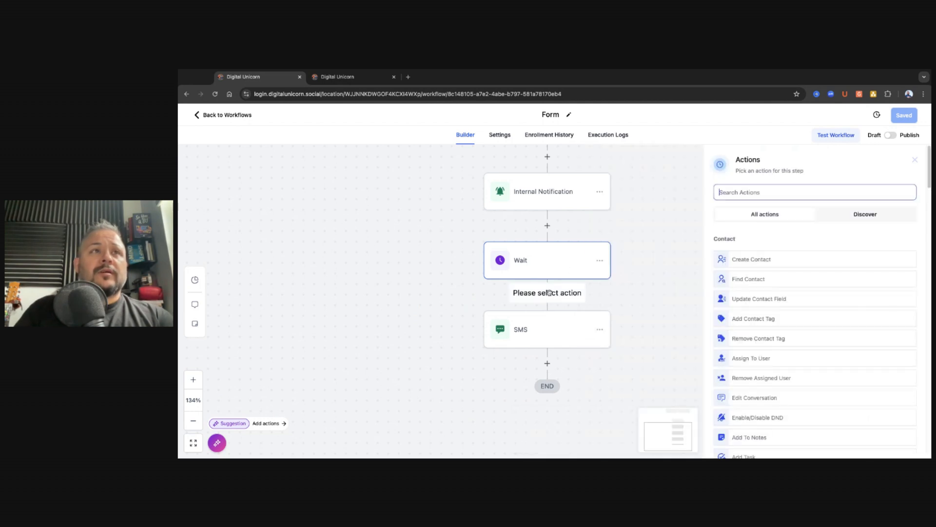
pyautogui.click(768, 186)
pyautogui.write('delay')
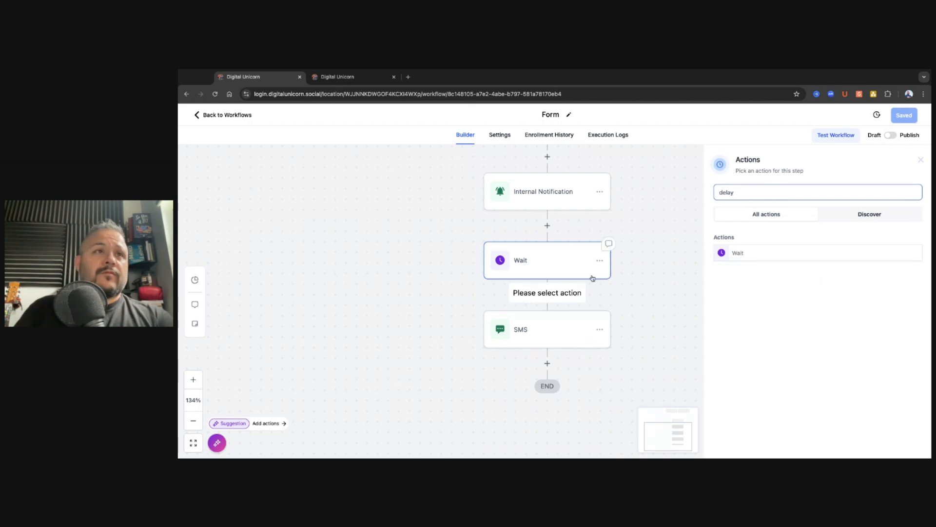
pyautogui.click(546, 261)
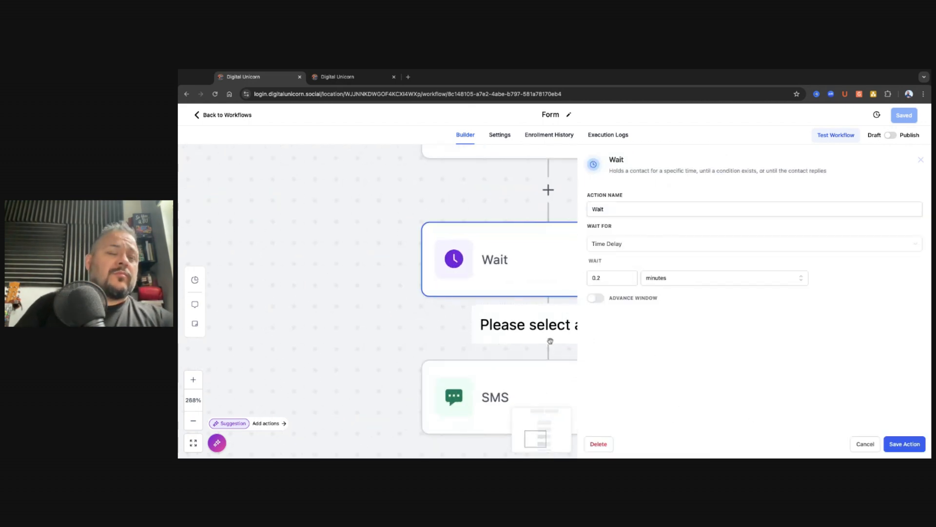
# View the SMS action's settings and search the actions available after it for "sms".
pyautogui.click(188, 421)
pyautogui.click(432, 352)
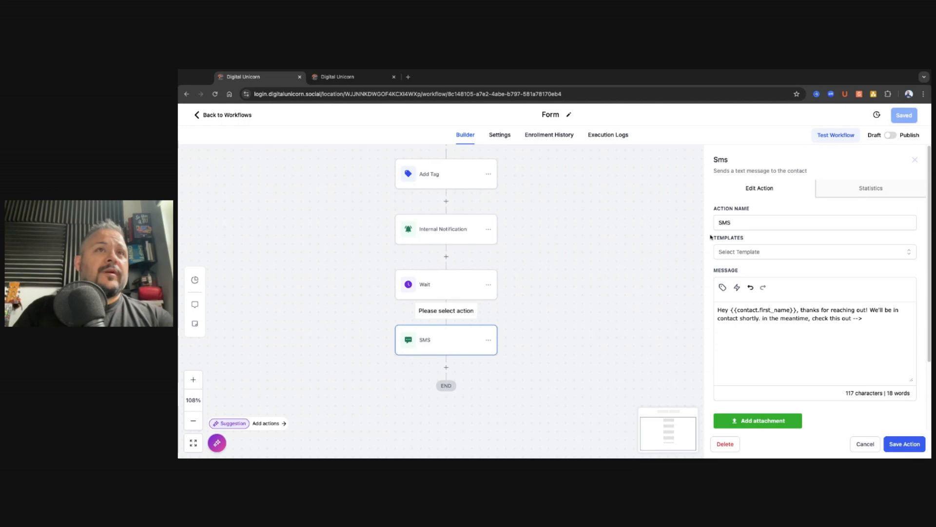
pyautogui.click(446, 367)
pyautogui.write('sms')
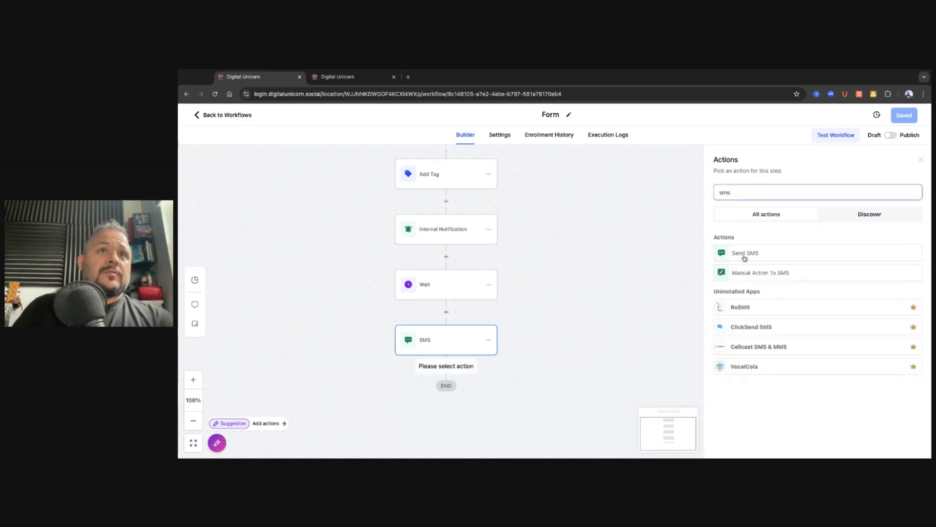
# Reopen the SMS action and highlight the contact first name placeholder in its message.
pyautogui.click(637, 318)
pyautogui.click(449, 347)
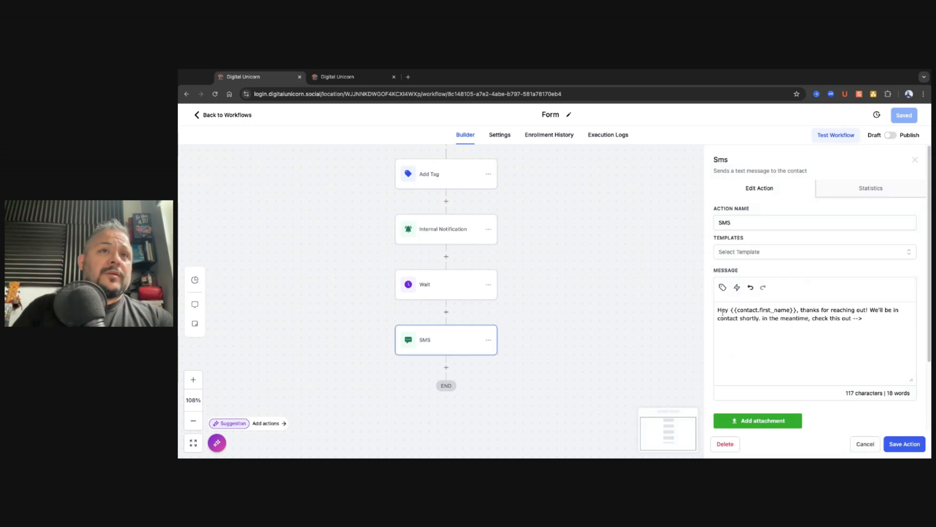
pyautogui.moveTo(718, 311); pyautogui.dragTo(743, 311)
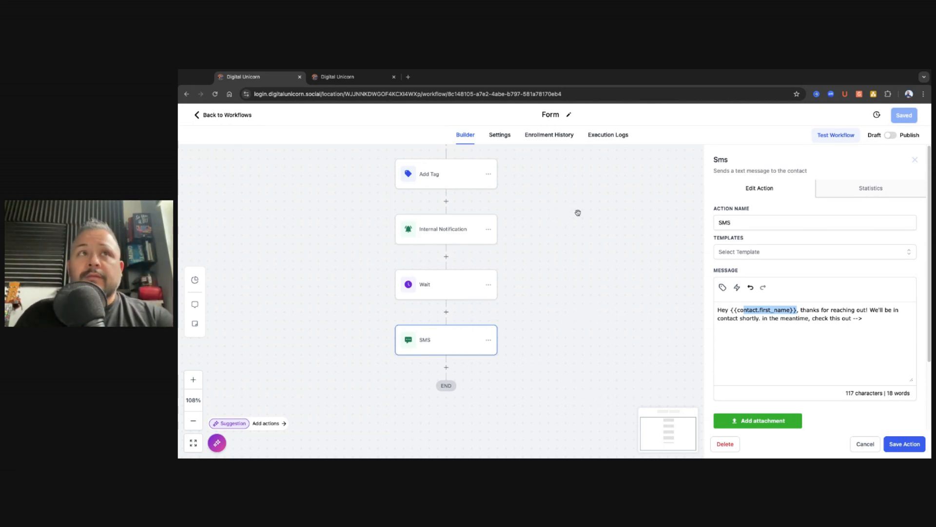
# Review the Form workflow's settings, and back in the builder switch the workflow to Publish and return it to Draft.
pyautogui.click(501, 135)
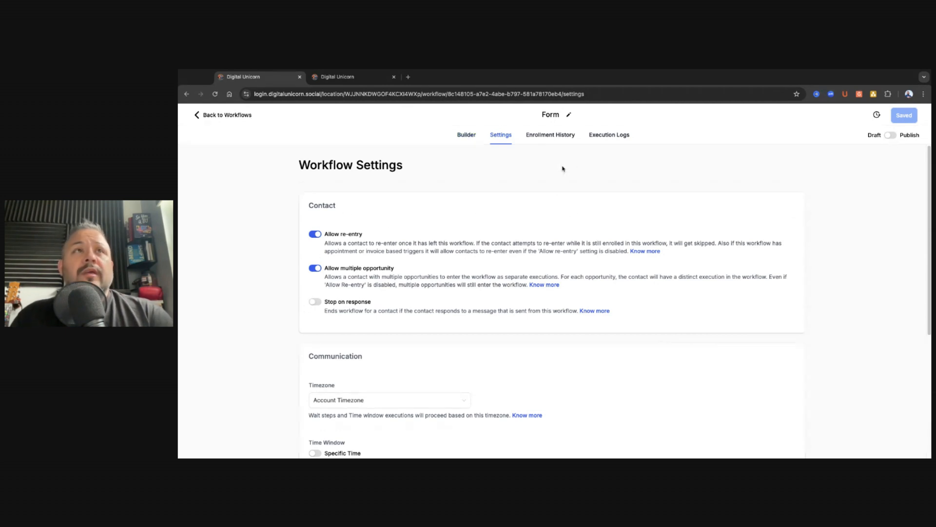
pyautogui.click(465, 134)
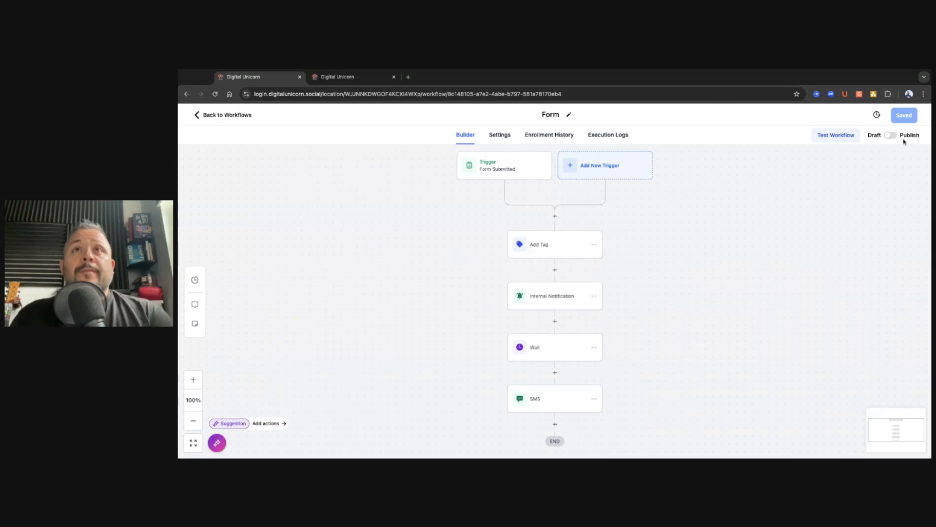
pyautogui.click(888, 136)
pyautogui.click(889, 137)
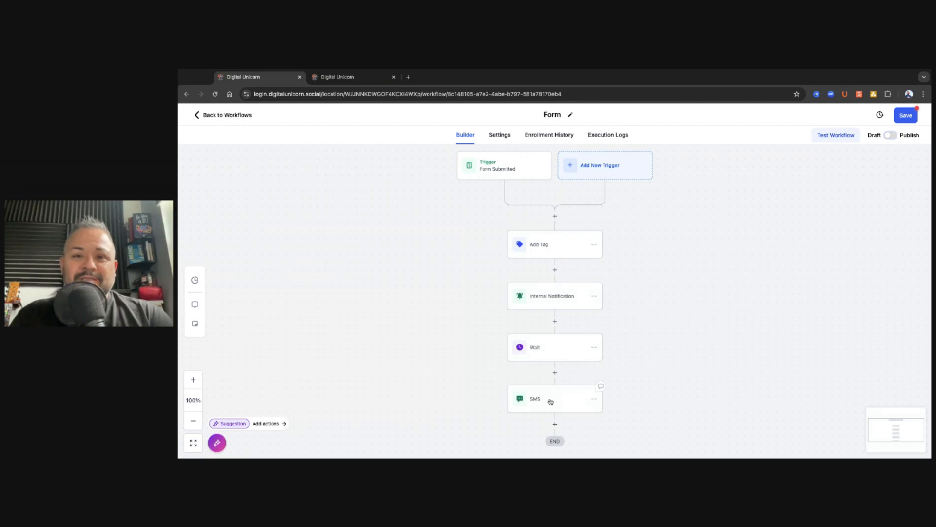
# Save the Form workflow and leave its editor to open the Contacts list.
pyautogui.click(222, 115)
pyautogui.click(607, 308)
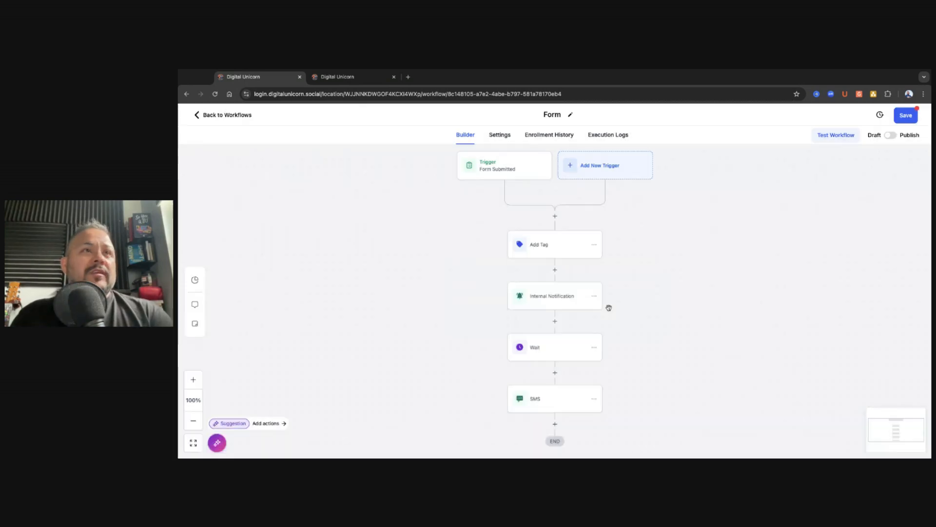
pyautogui.click(906, 115)
pyautogui.click(222, 115)
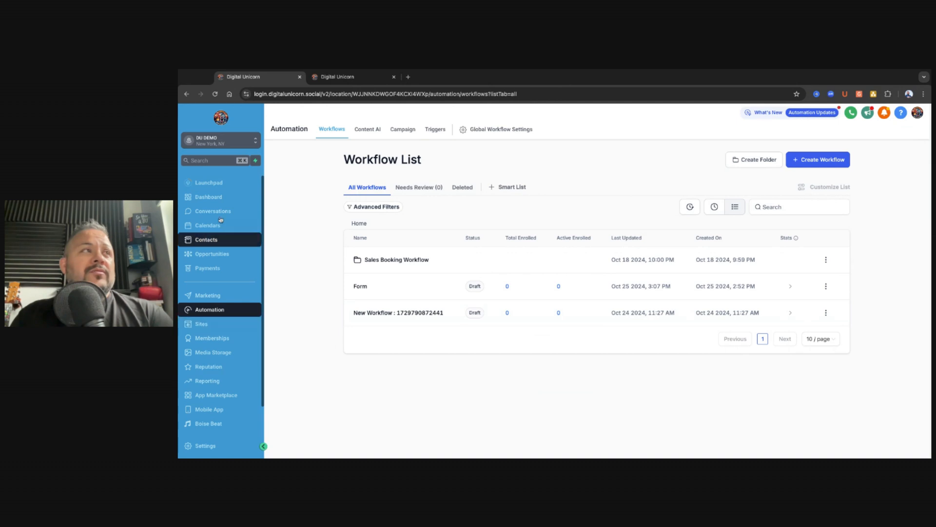
pyautogui.click(210, 239)
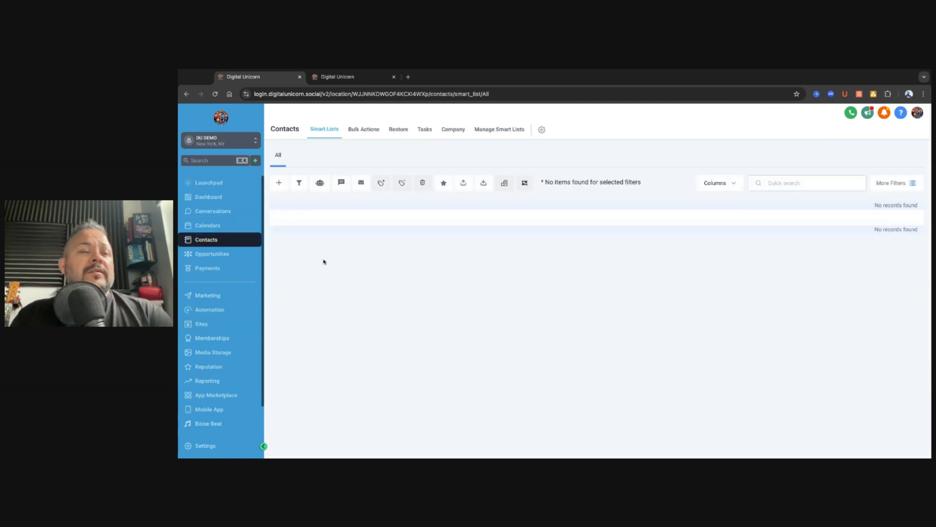